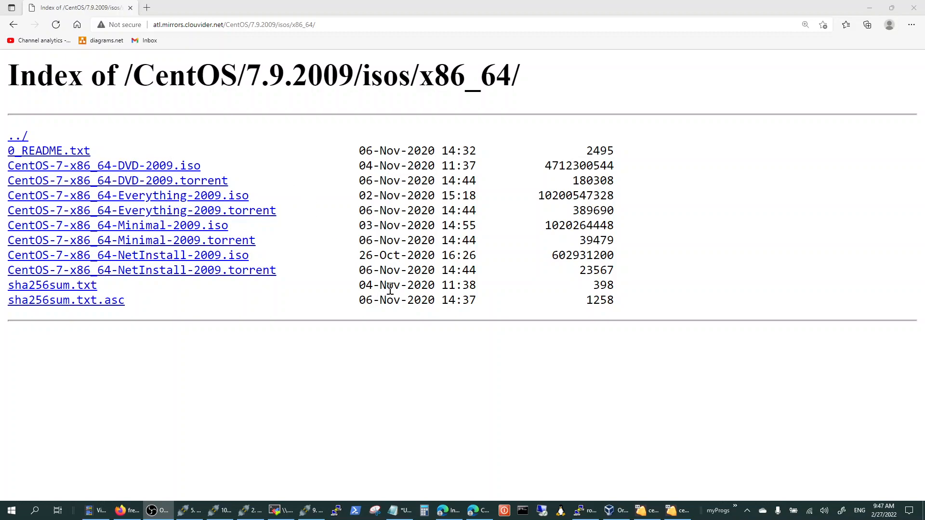
Switch to VirtualBox Manager and define a new virtual machine named sdn-web1 with type Linux and version Other Linux (64-bit).
{"action": "left_click", "coordinate": [612, 514]}
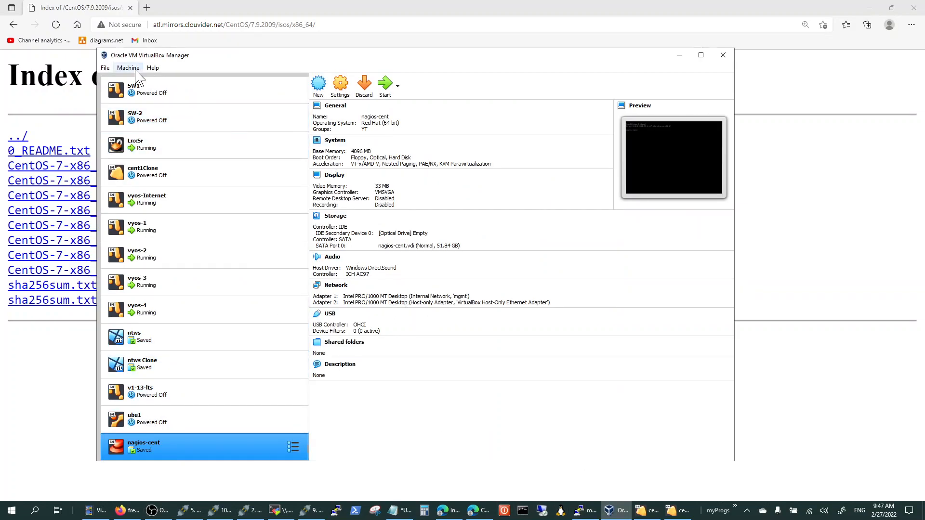
{"action": "left_click", "coordinate": [317, 85]}
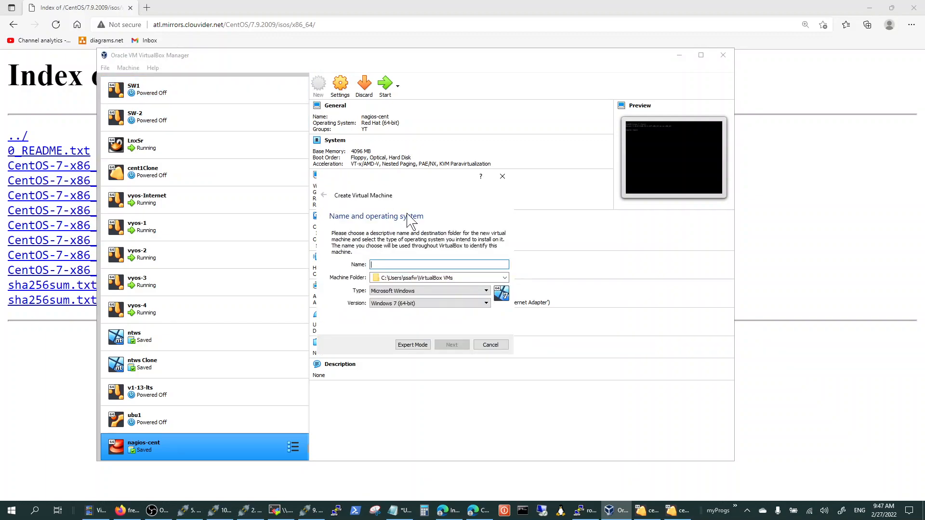
{"action": "type", "text": "sdn-web1"}
{"action": "left_click", "coordinate": [427, 291]}
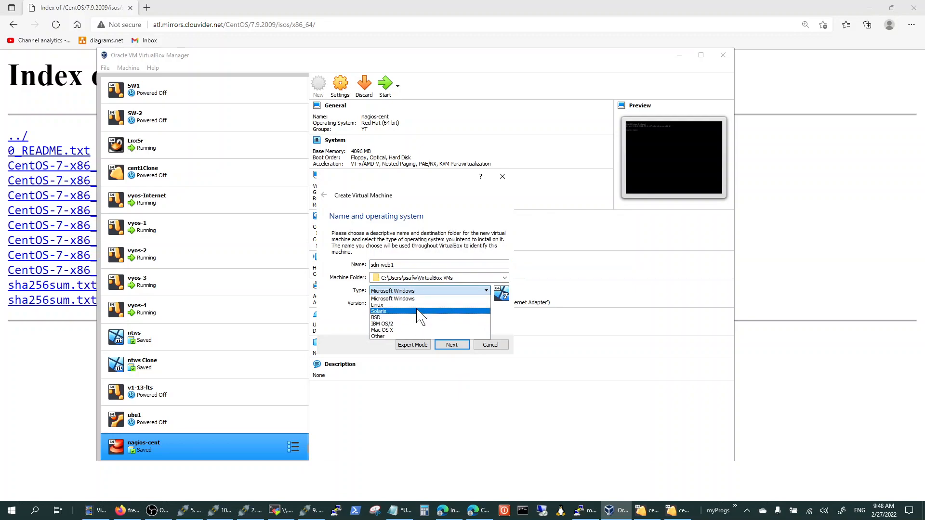
{"action": "left_click", "coordinate": [417, 306]}
{"action": "left_click", "coordinate": [424, 303]}
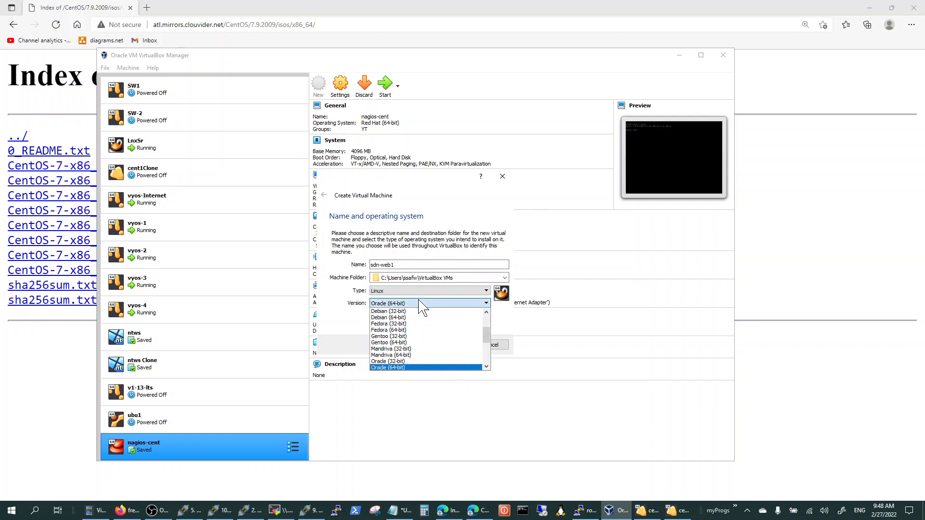
{"action": "scroll", "coordinate": [415, 338], "scroll_direction": "down", "scroll_amount": 3}
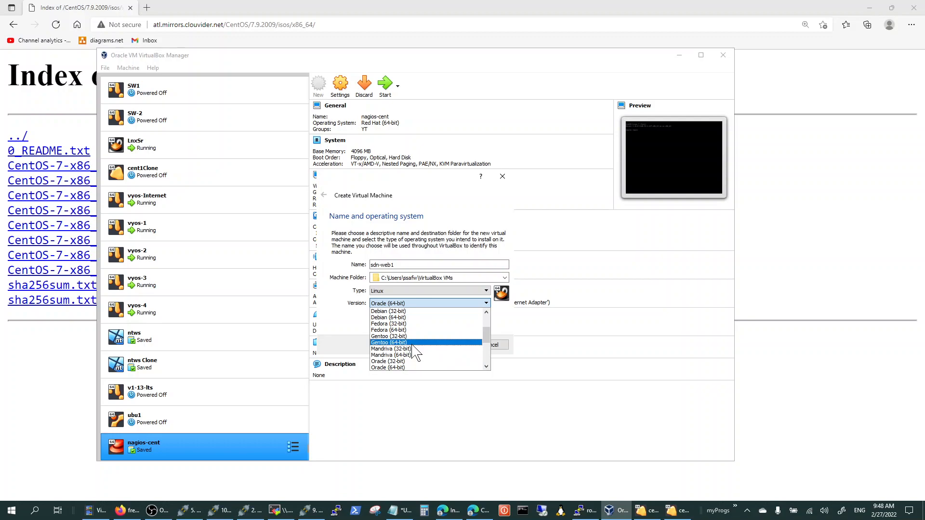
{"action": "scroll", "coordinate": [416, 351], "scroll_direction": "down", "scroll_amount": 1}
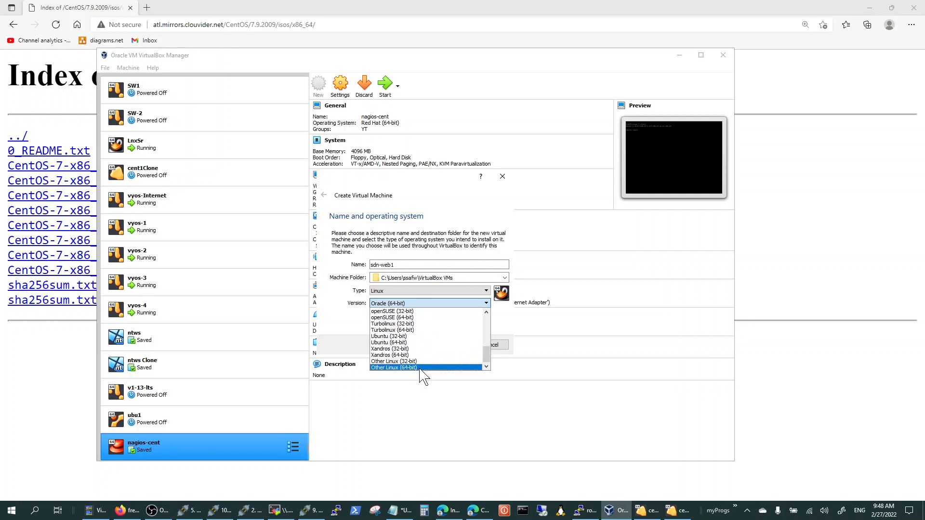
{"action": "left_click", "coordinate": [420, 367]}
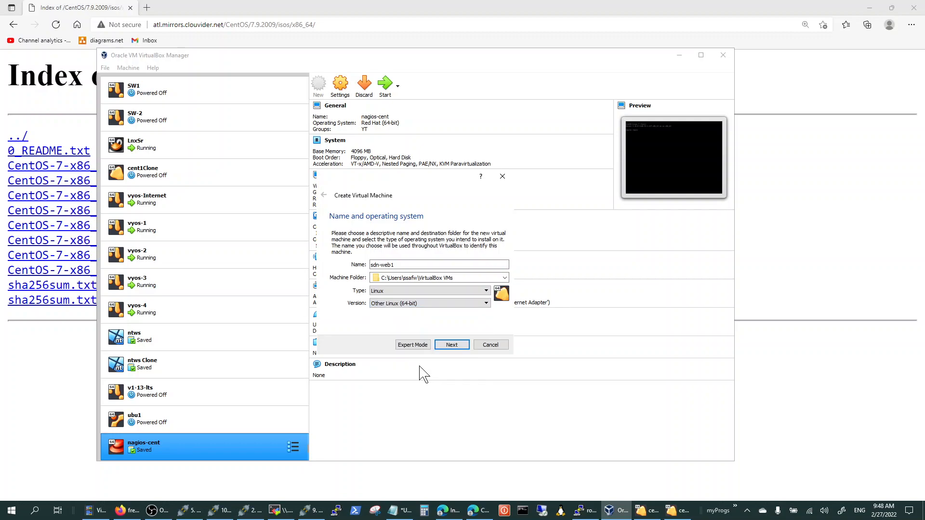
{"action": "left_click", "coordinate": [453, 345]}
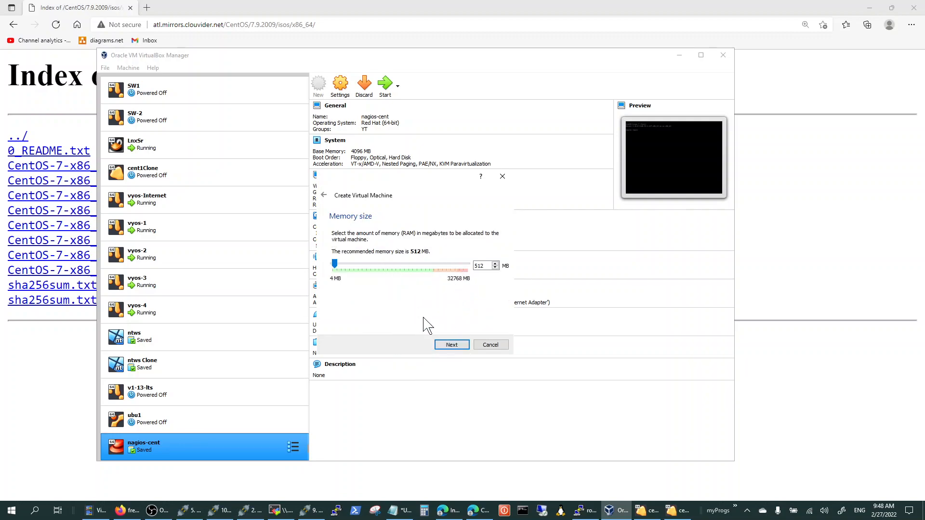
Accept 512 MB of memory and create a dynamically allocated virtual hard disk of about 4.86 GB for sdn-web1.
{"action": "left_click", "coordinate": [455, 347]}
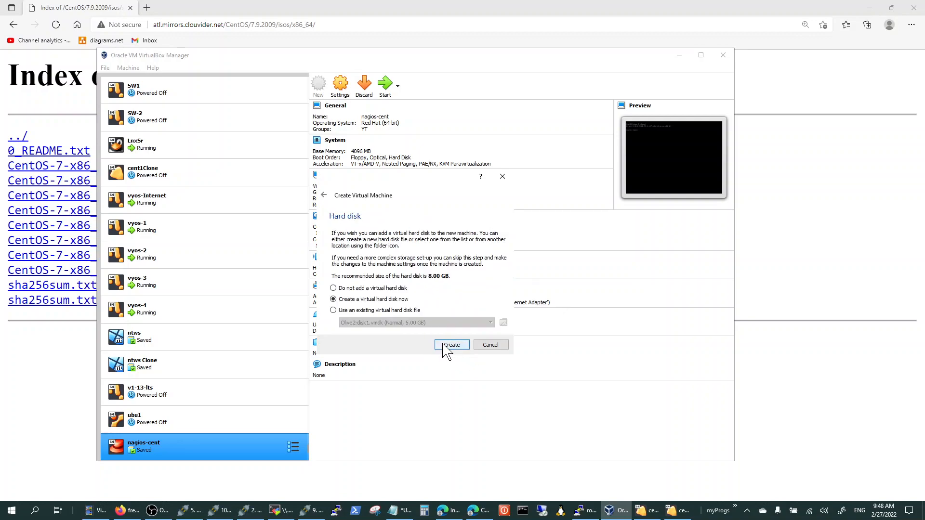
{"action": "left_click", "coordinate": [443, 346]}
{"action": "left_click", "coordinate": [453, 361]}
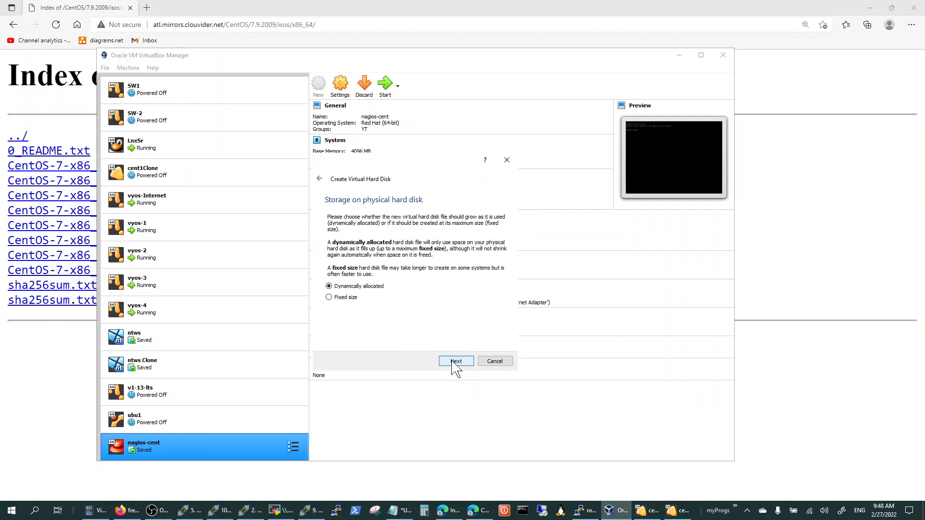
{"action": "left_click", "coordinate": [457, 362]}
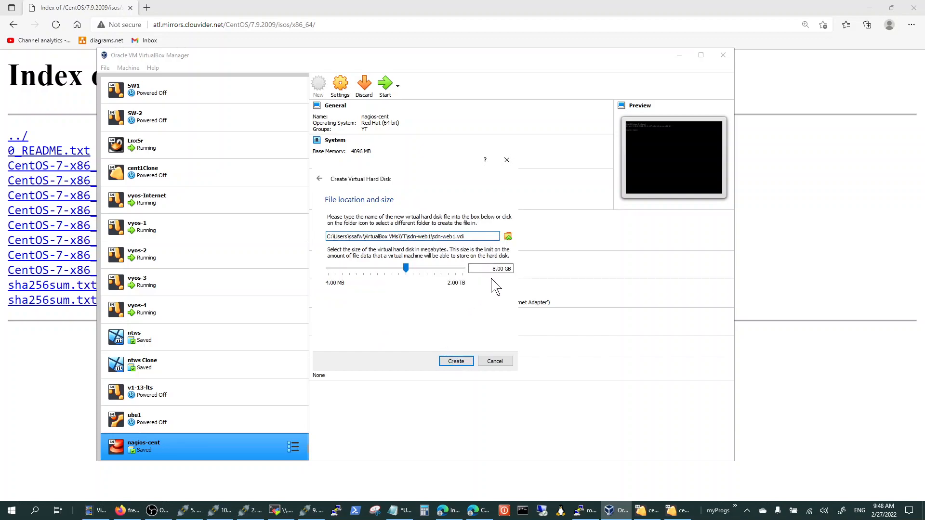
{"action": "left_click_drag", "start_coordinate": [407, 269], "coordinate": [402, 268]}
{"action": "left_click", "coordinate": [458, 362]}
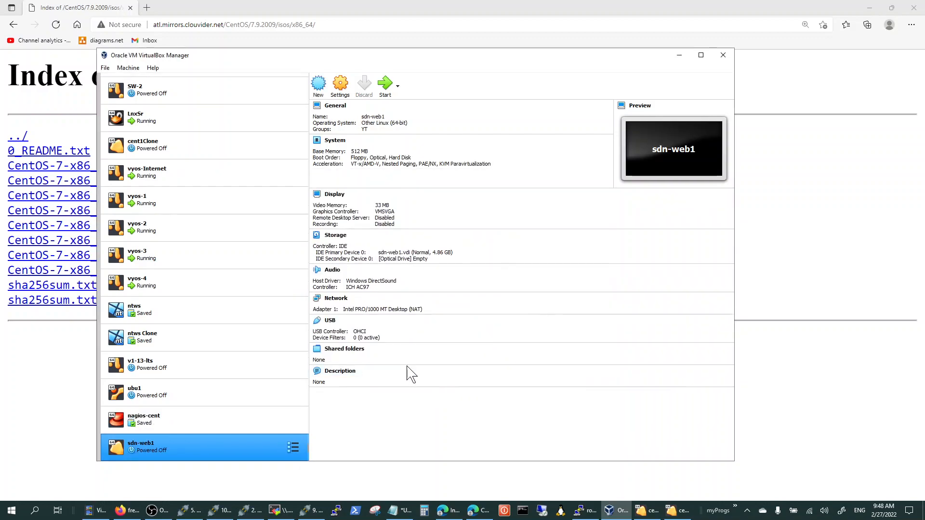
Load CentOS-7-x86_64-Minimal-2009.iso into the empty optical drive in the sdn-web1 storage settings.
{"action": "left_click", "coordinate": [340, 87]}
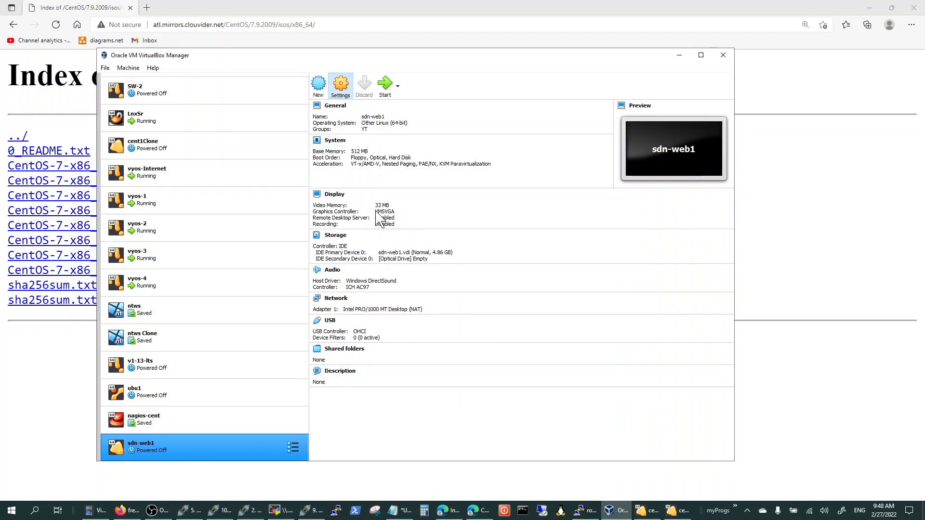
{"action": "left_click", "coordinate": [289, 230]}
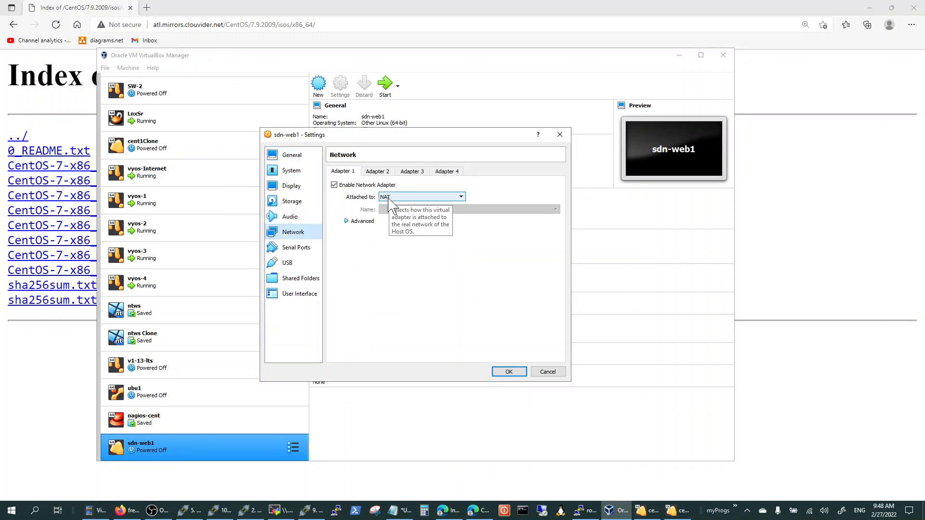
{"action": "left_click", "coordinate": [300, 202]}
{"action": "left_click", "coordinate": [356, 205]}
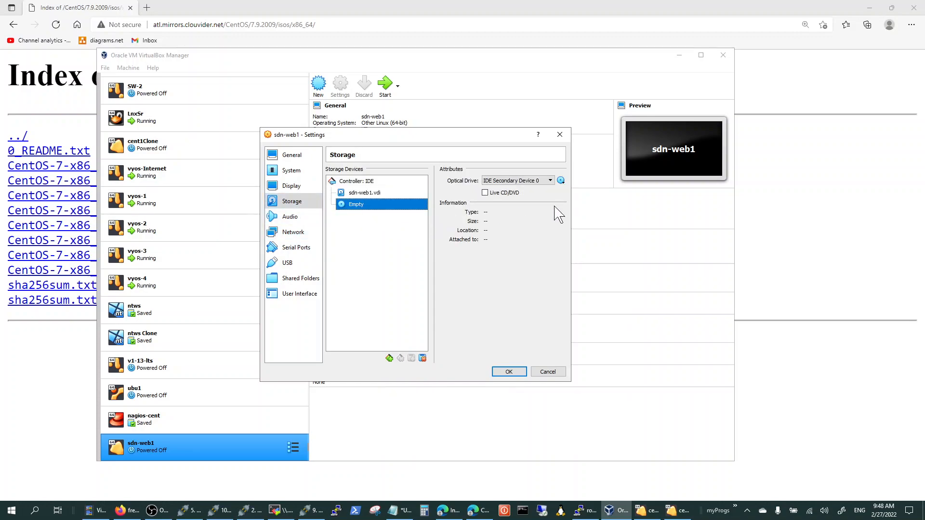
{"action": "left_click", "coordinate": [560, 180]}
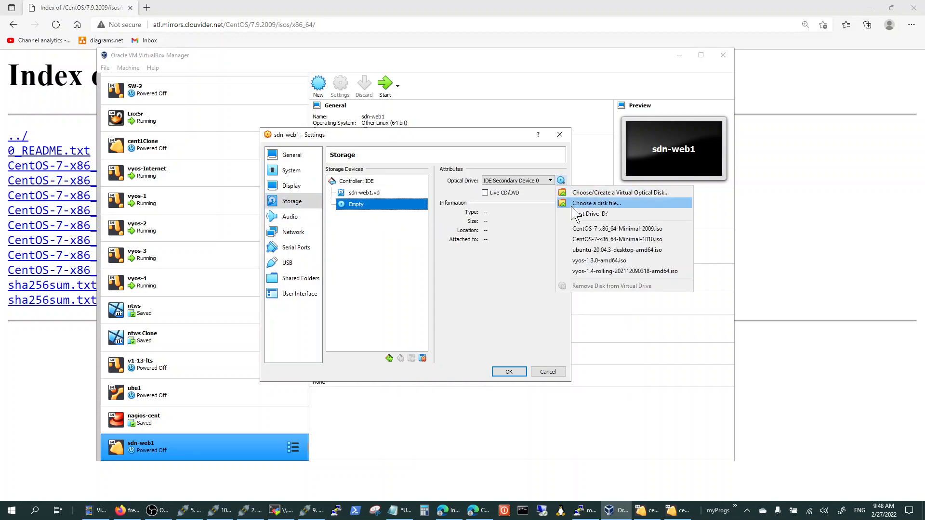
{"action": "left_click", "coordinate": [597, 229]}
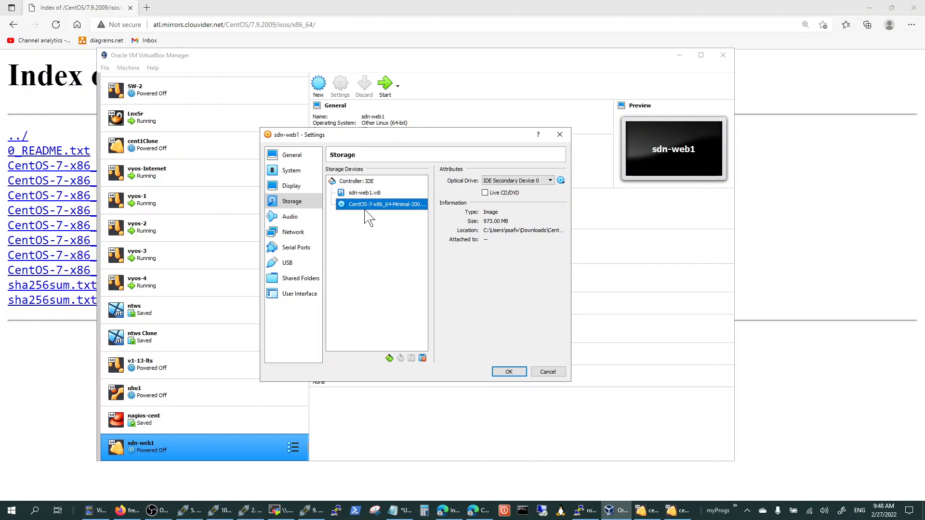
{"action": "left_click", "coordinate": [509, 372]}
Start sdn-web1 with the Install CentOS 7 boot option and continue the installer in English (United States).
{"action": "left_click", "coordinate": [385, 89]}
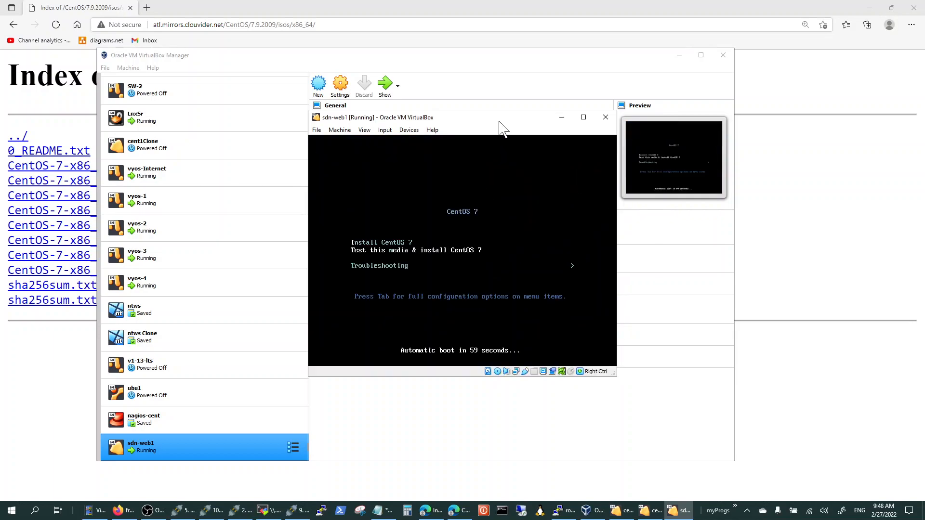
{"action": "key", "text": "Down"}
{"action": "key", "text": "Up"}
{"action": "key", "text": "Up"}
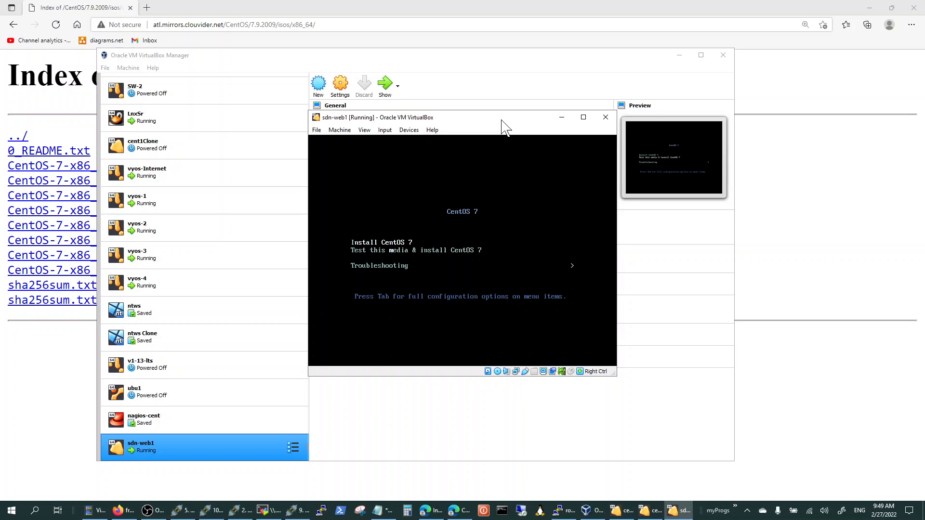
{"action": "key", "text": "Return"}
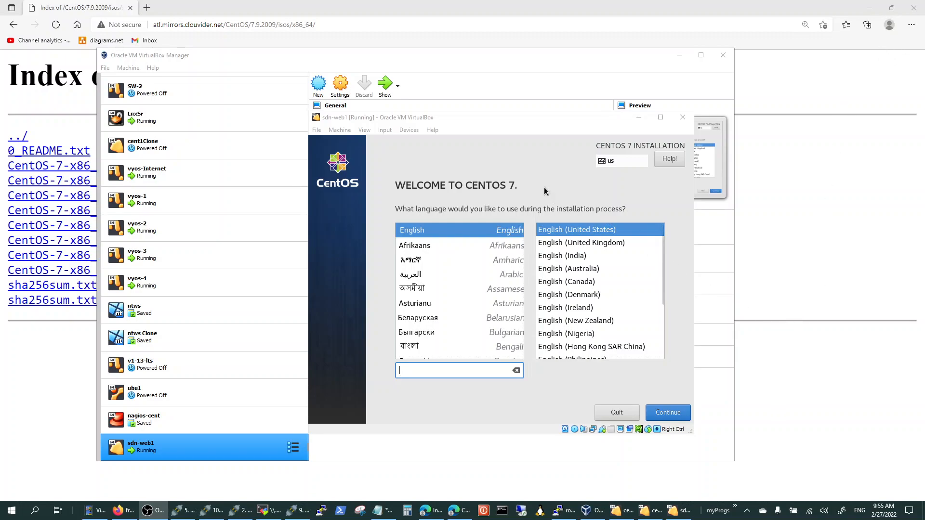
{"action": "left_click", "coordinate": [667, 415]}
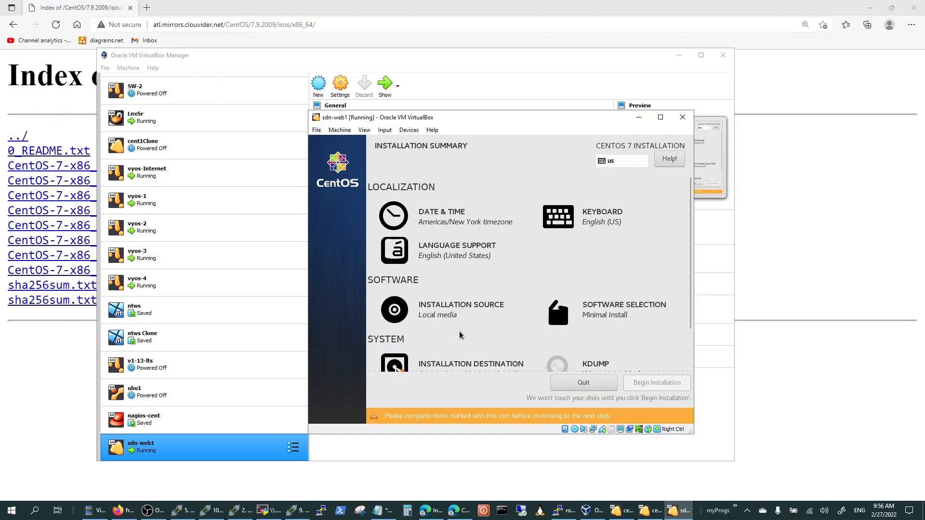
Confirm the ATA VBOX HARDDISK with automatic partitioning as the installation destination and begin the installation.
{"action": "scroll", "coordinate": [494, 311], "scroll_direction": "down", "scroll_amount": 1}
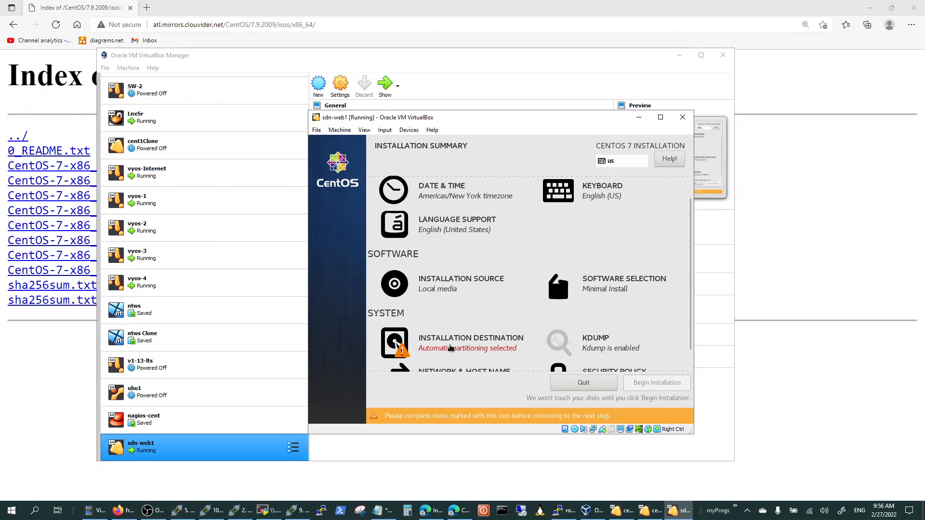
{"action": "left_click", "coordinate": [451, 347]}
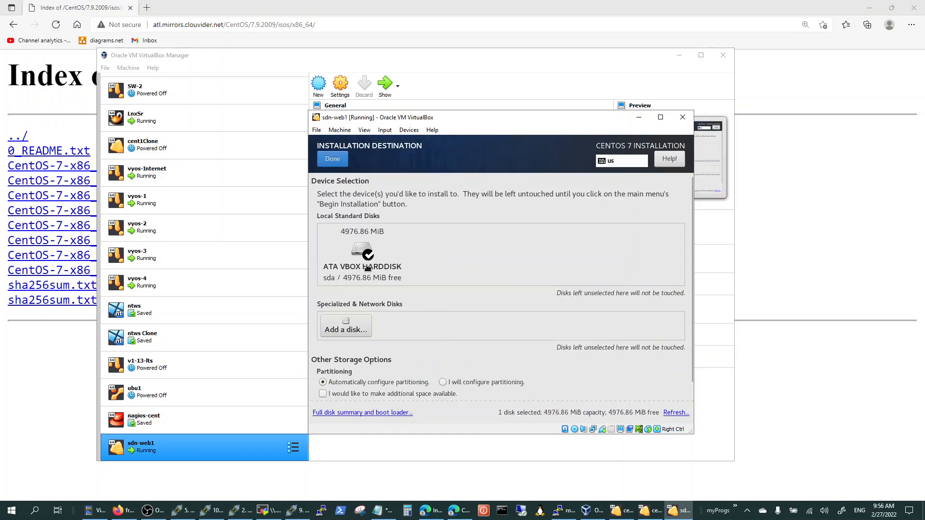
{"action": "left_click", "coordinate": [332, 160]}
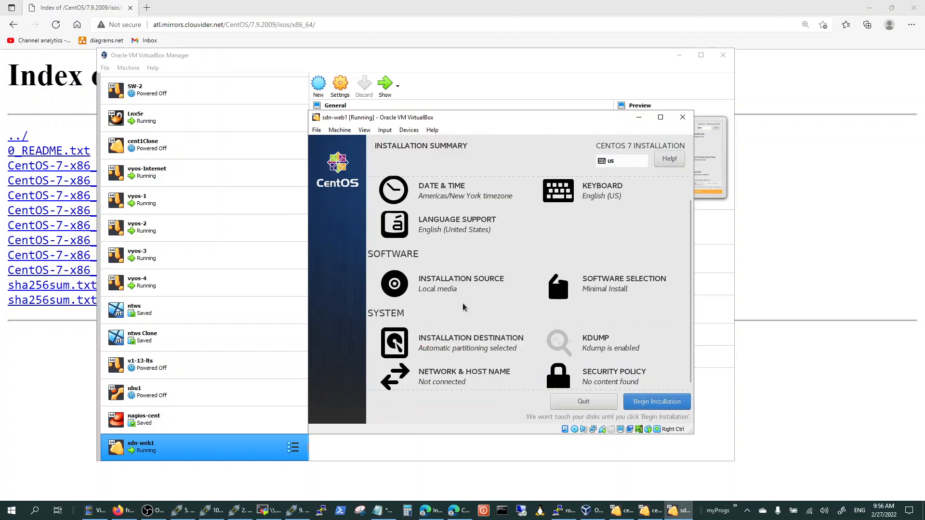
{"action": "left_click", "coordinate": [656, 402]}
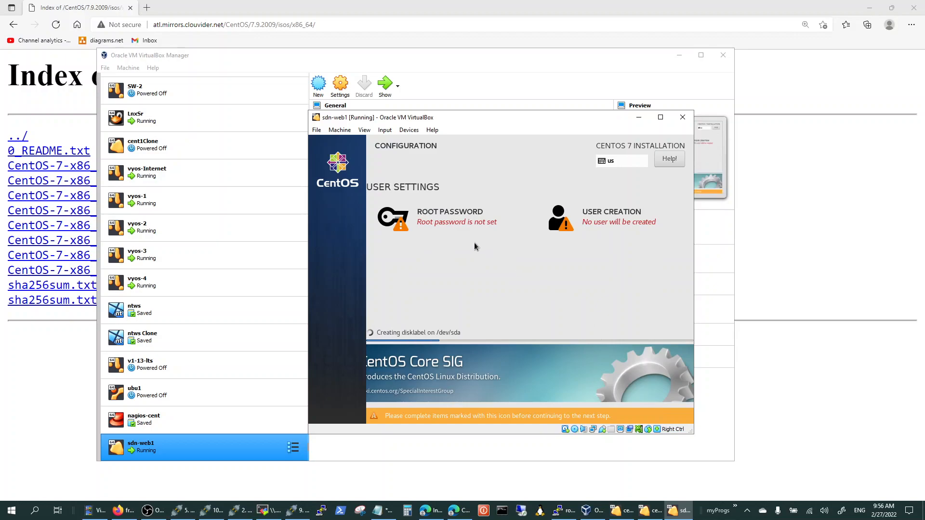
Set and confirm the root password in the installer, accepting it despite the weak rating.
{"action": "left_click", "coordinate": [457, 224]}
{"action": "type", "text": "••••••••"}
{"action": "key", "text": "Tab"}
{"action": "type", "text": "••••••••"}
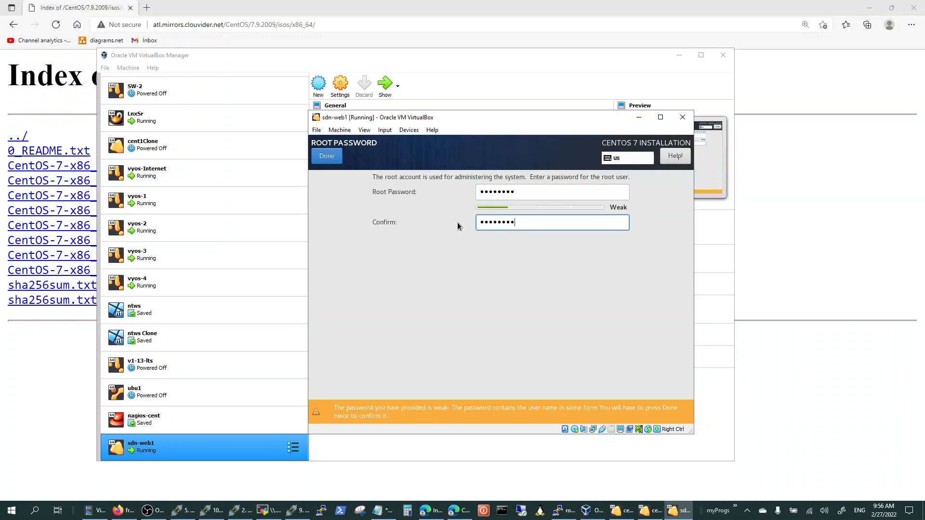
{"action": "left_click", "coordinate": [330, 160]}
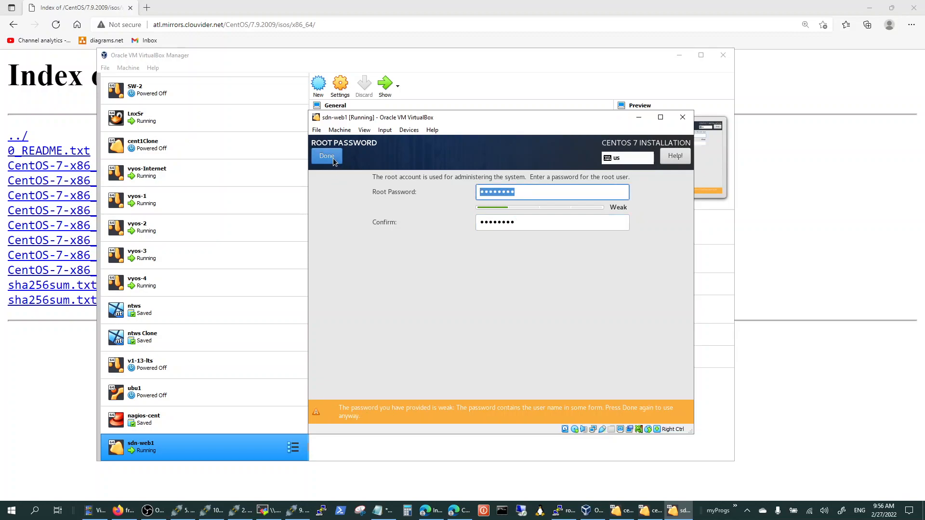
{"action": "left_click", "coordinate": [333, 159]}
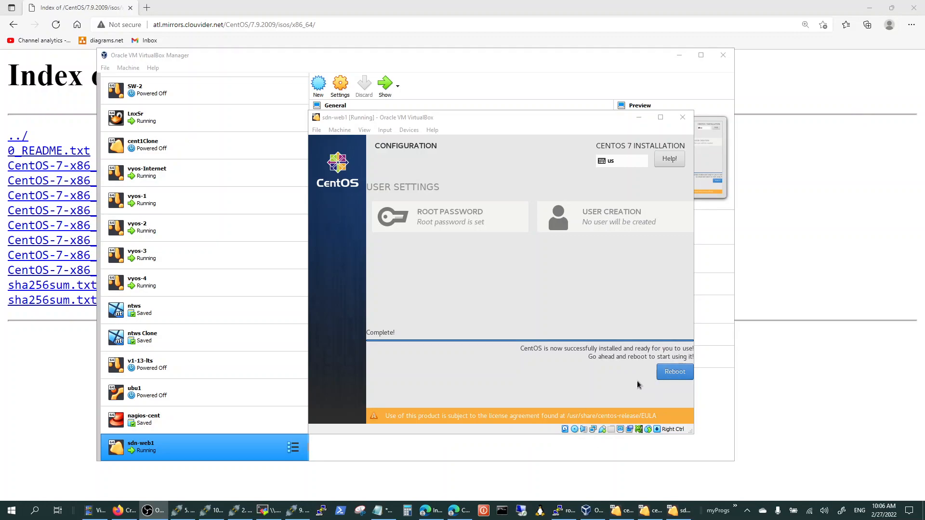
{"action": "left_click", "coordinate": [339, 130]}
{"action": "key", "text": "Escape"}
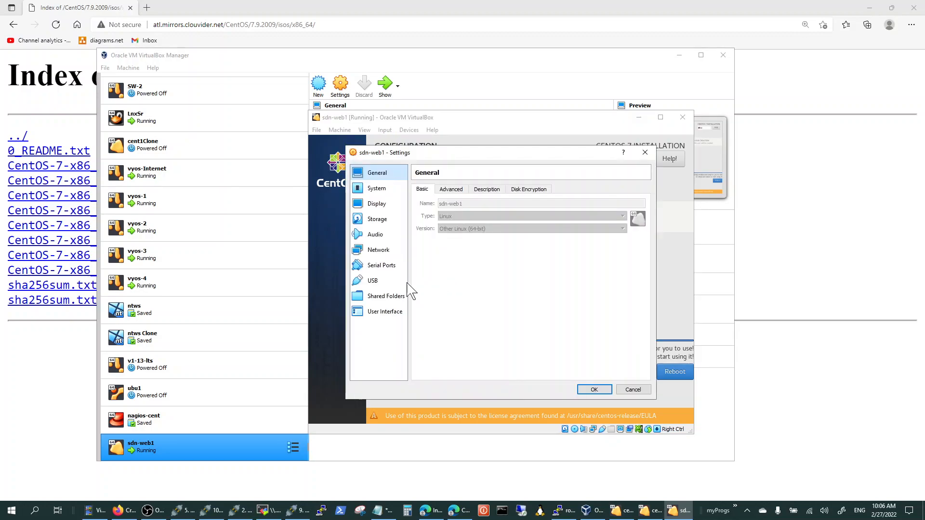
{"action": "left_click", "coordinate": [382, 221]}
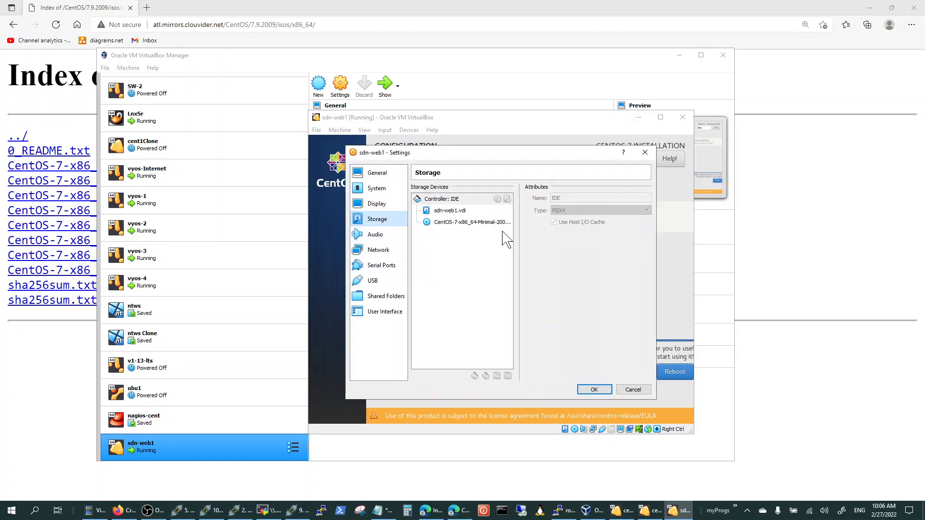
{"action": "left_click", "coordinate": [473, 223]}
{"action": "right_click", "coordinate": [472, 226]}
{"action": "left_click", "coordinate": [438, 237]}
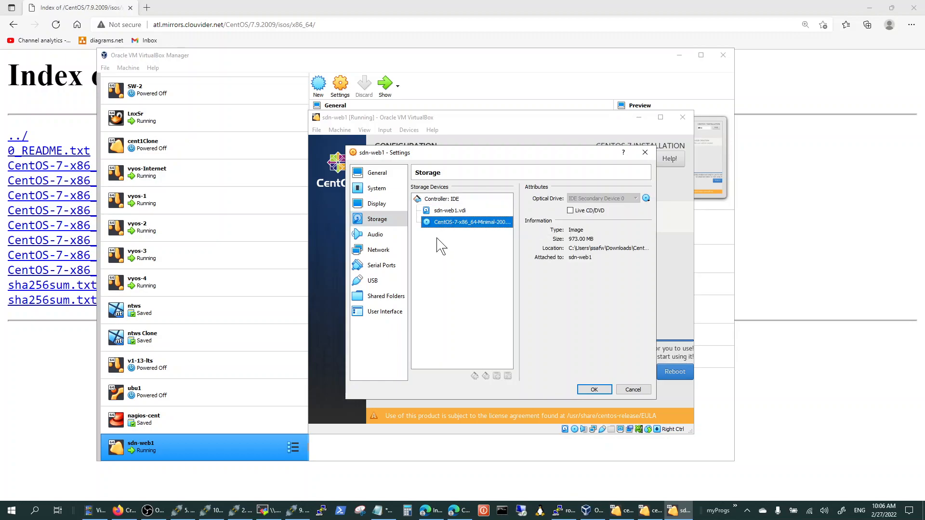
{"action": "left_click", "coordinate": [645, 199]}
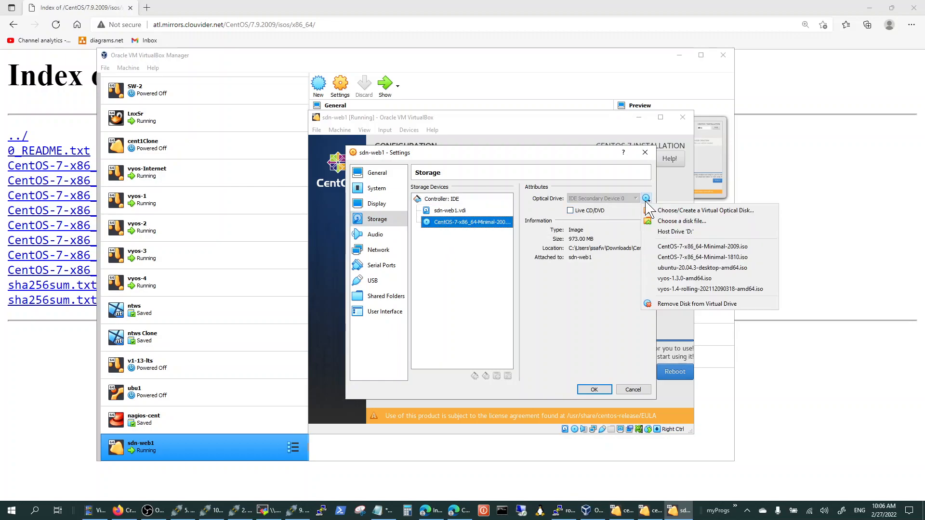
{"action": "left_click", "coordinate": [596, 287]}
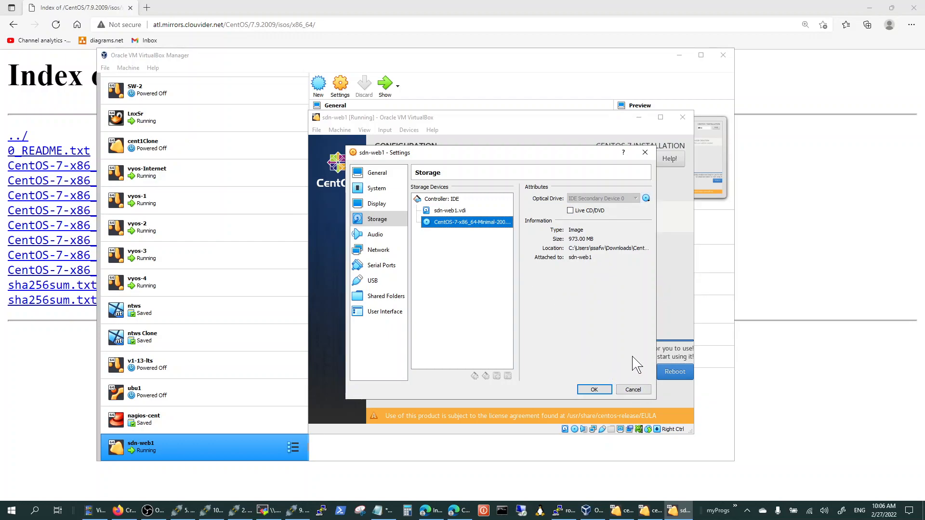
{"action": "right_click", "coordinate": [462, 227]}
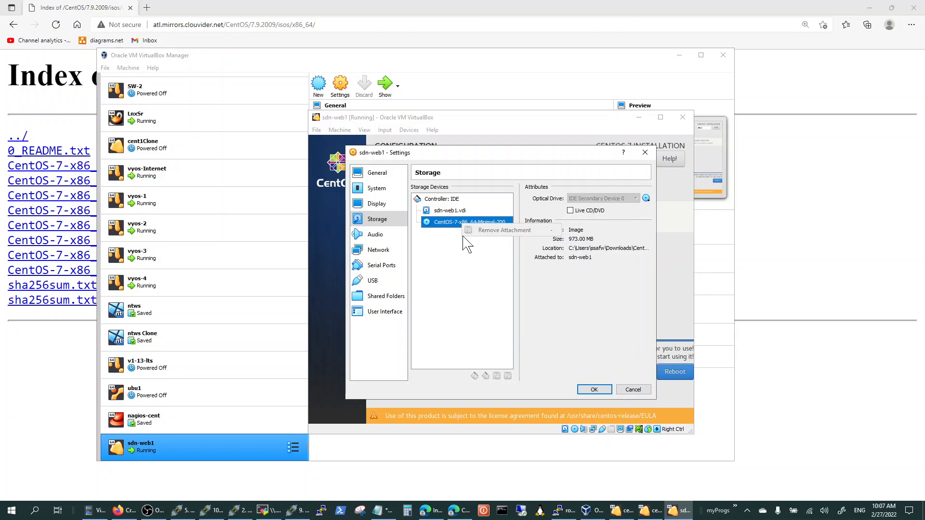
{"action": "left_click", "coordinate": [622, 392]}
{"action": "left_click", "coordinate": [622, 393]}
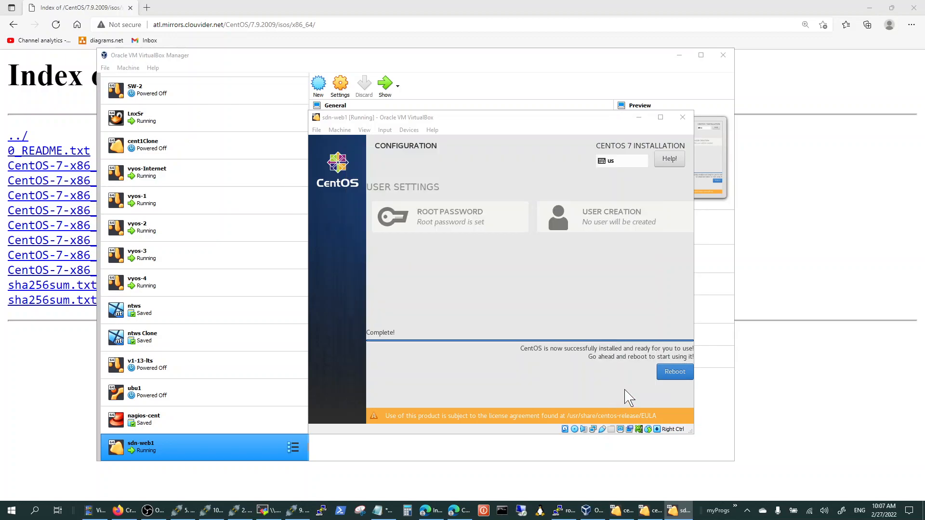
Shut down the sdn-web1 virtual machine, forcing it to power off.
{"action": "left_click", "coordinate": [340, 130]}
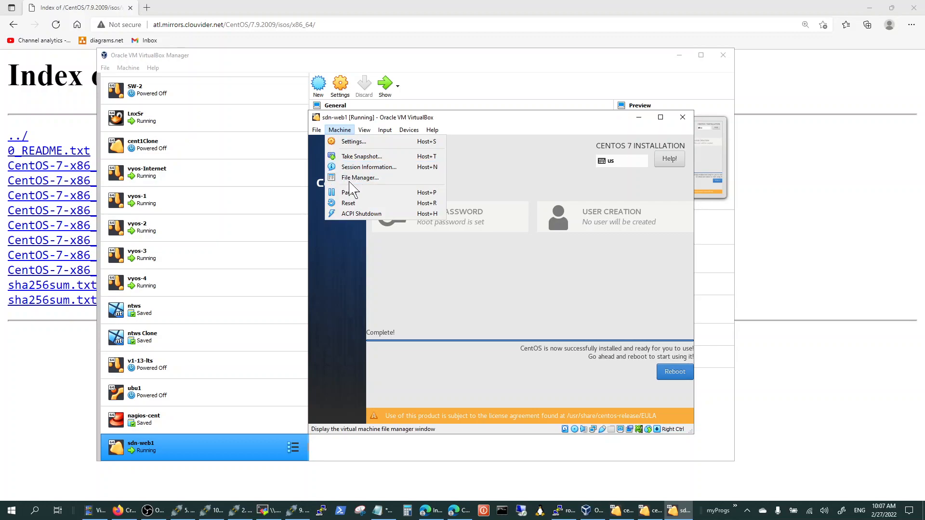
{"action": "left_click", "coordinate": [361, 213]}
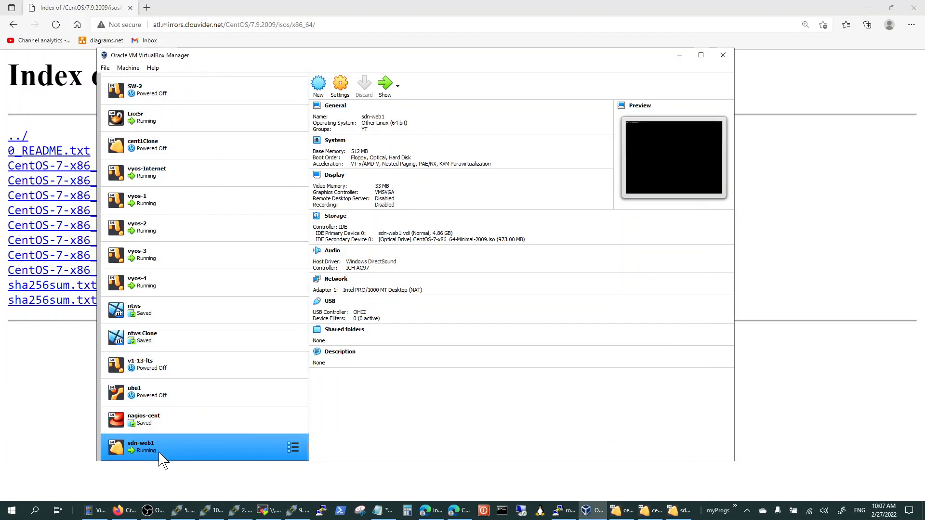
{"action": "left_click", "coordinate": [127, 68]}
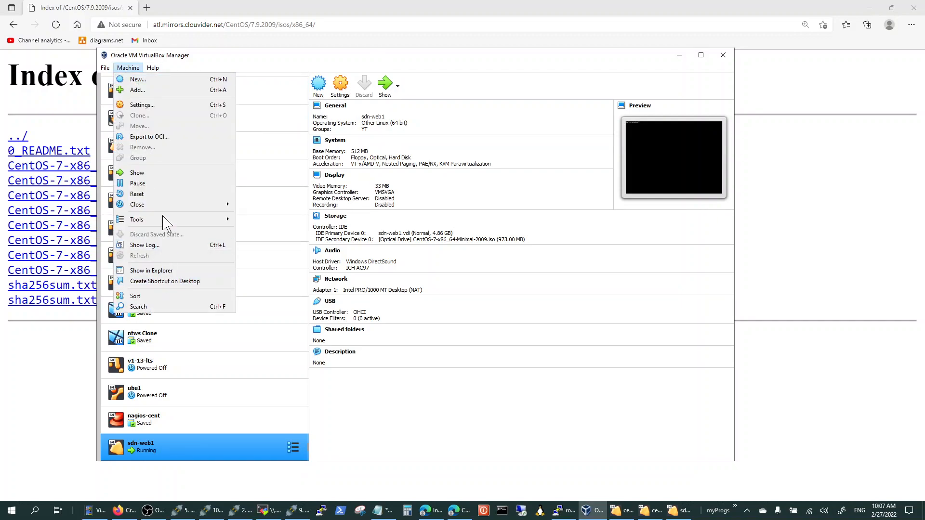
{"action": "mouse_move", "coordinate": [176, 205]}
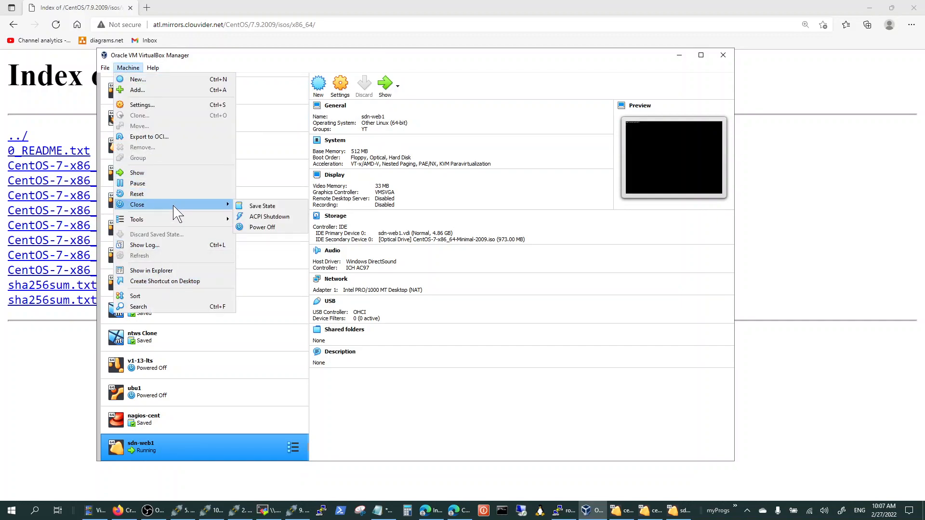
{"action": "left_click", "coordinate": [266, 234]}
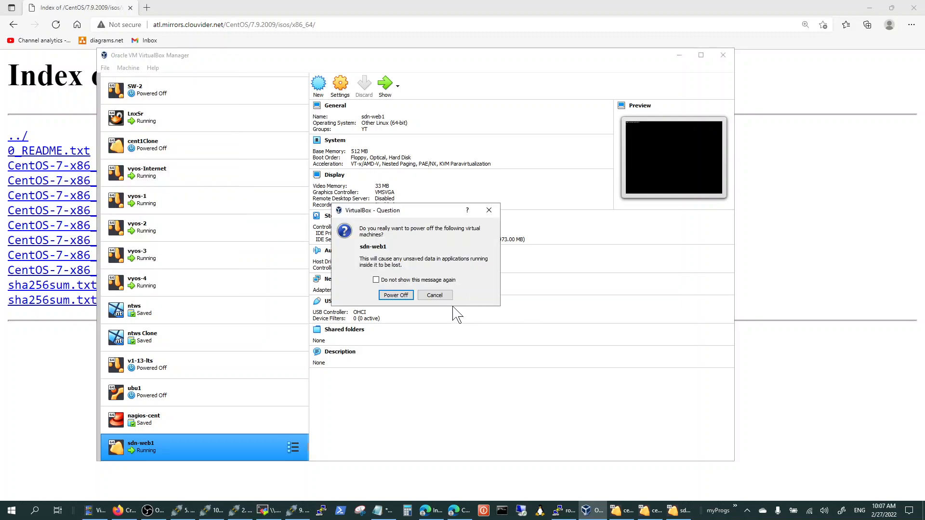
{"action": "left_click", "coordinate": [407, 297]}
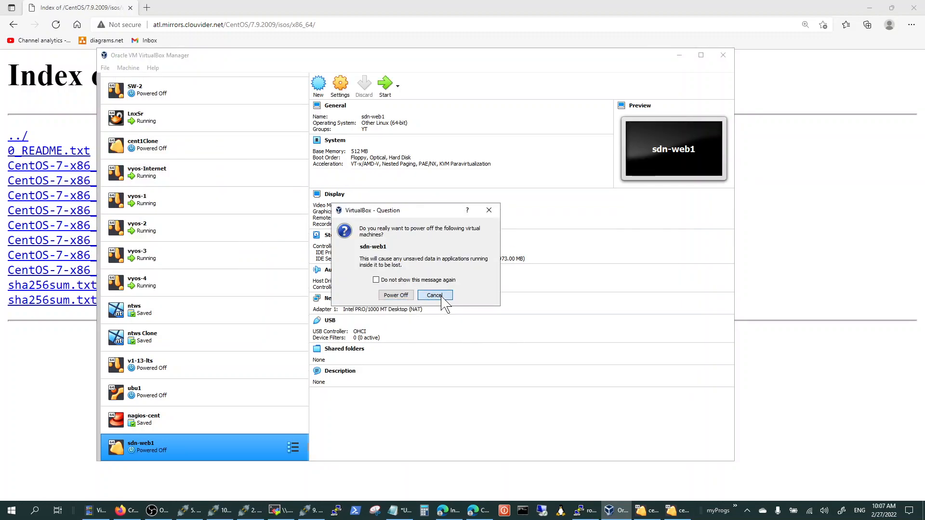
{"action": "left_click", "coordinate": [427, 296]}
Remove the CentOS-7-x86_64-Minimal-2009.iso optical drive attachment from the sdn-web1 storage settings and save the change.
{"action": "left_click", "coordinate": [340, 93]}
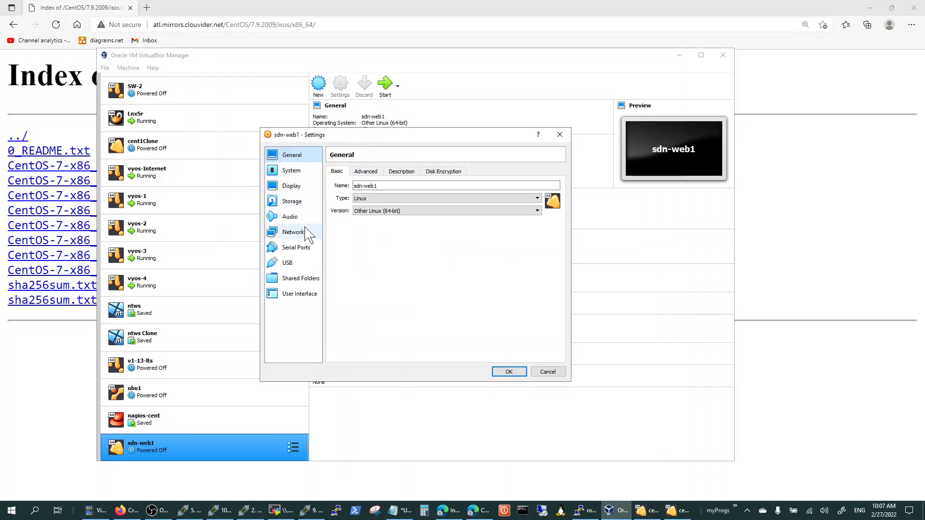
{"action": "left_click", "coordinate": [299, 201]}
{"action": "right_click", "coordinate": [403, 208]}
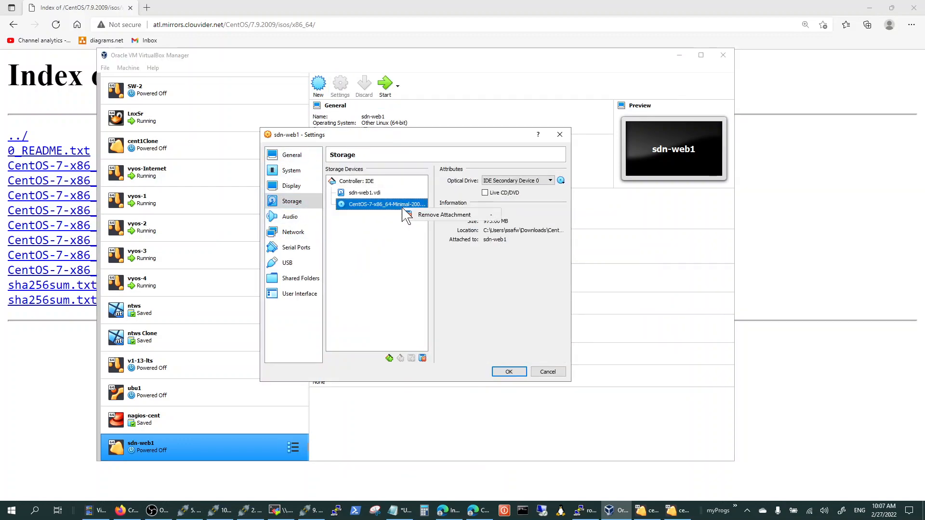
{"action": "left_click", "coordinate": [436, 215]}
{"action": "left_click", "coordinate": [395, 294]}
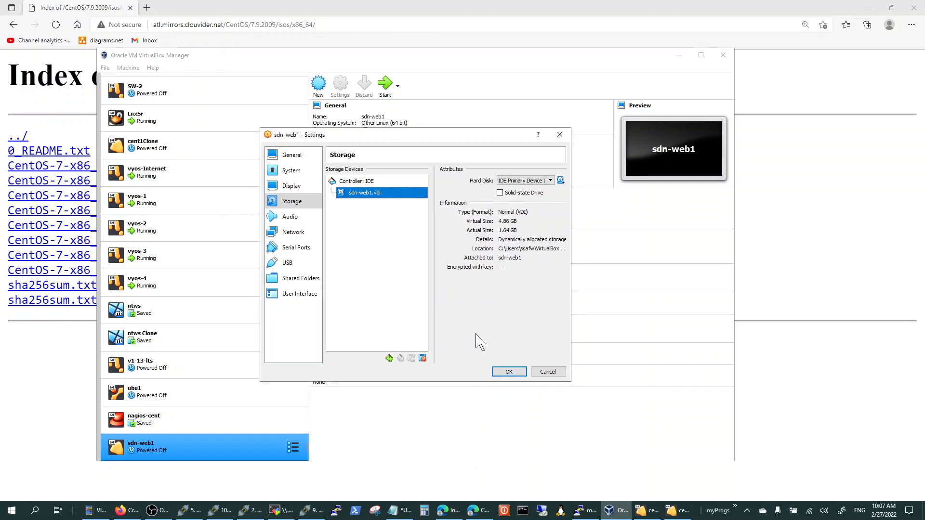
{"action": "left_click", "coordinate": [508, 372]}
Start sdn-web1 and boot the default CentOS Linux (3.10.0-1160.el7.x86_64) 7 (Core) entry.
{"action": "left_click", "coordinate": [385, 83]}
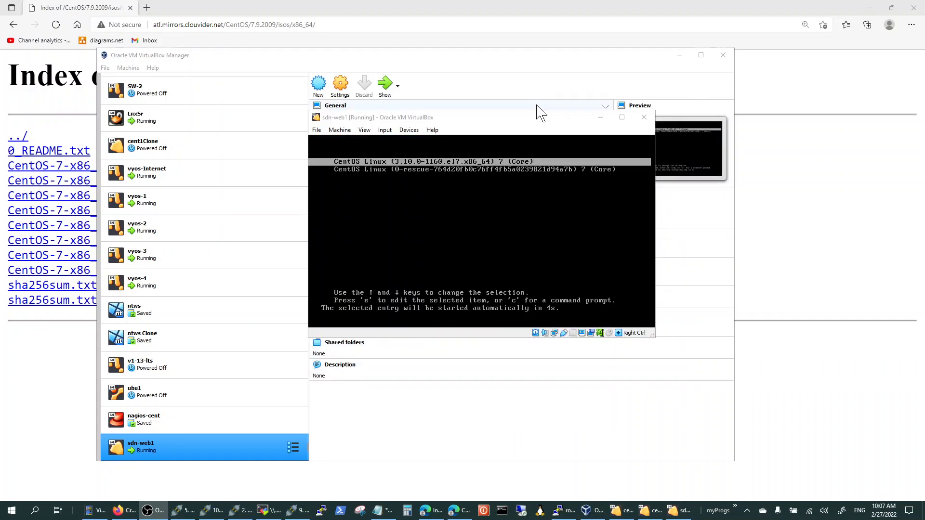
{"action": "left_click", "coordinate": [544, 128]}
{"action": "key", "text": "Return"}
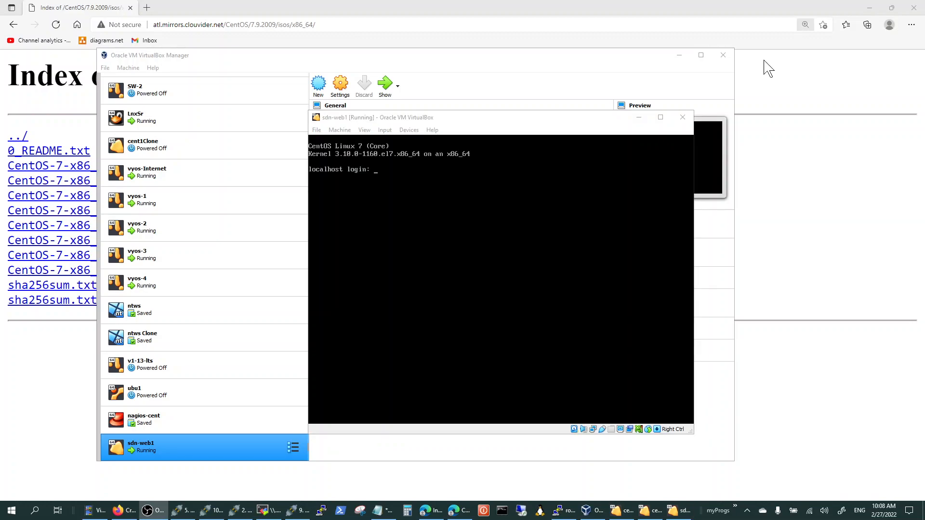
Log in to the sdn-web1 console as root with the root password.
{"action": "left_click", "coordinate": [493, 120]}
{"action": "left_click_drag", "start_coordinate": [493, 121], "coordinate": [445, 120]}
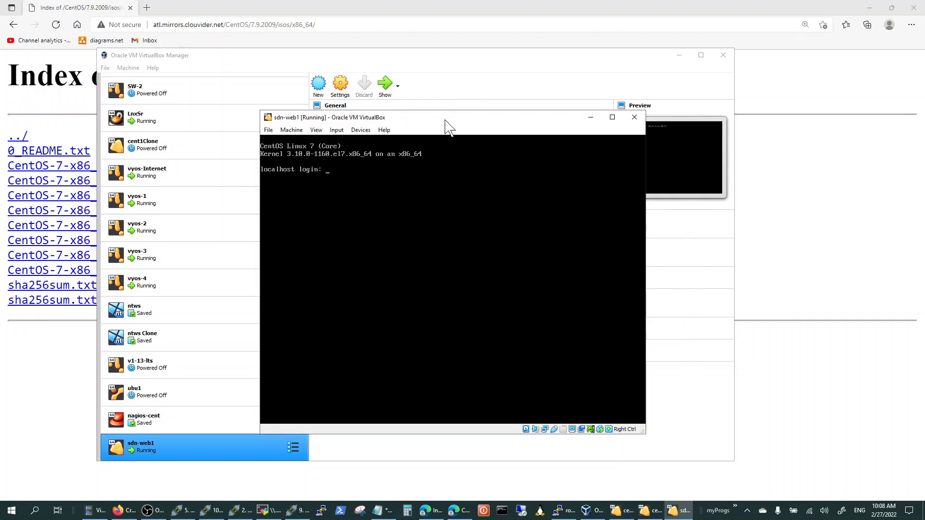
{"action": "type", "text": "root"}
{"action": "key", "text": "Return"}
{"action": "key", "text": "Return"}
{"action": "key", "text": "Return"}
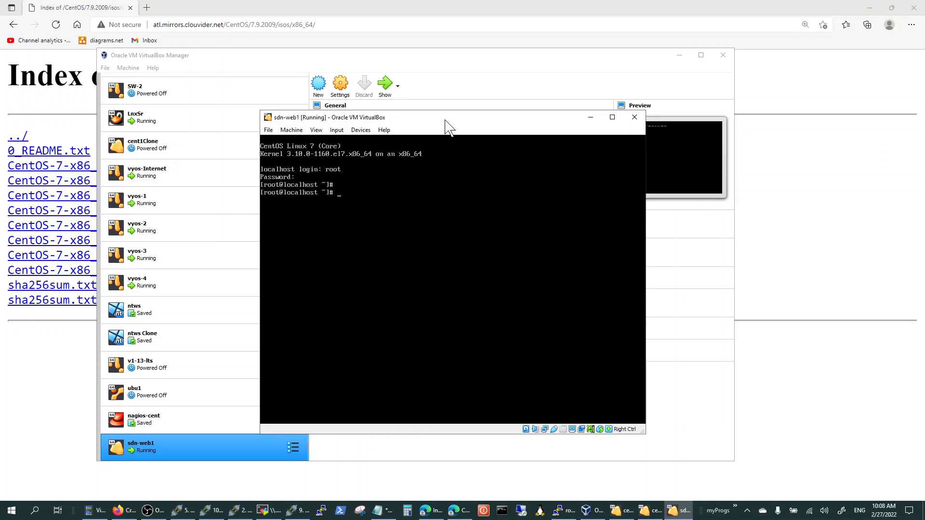
Test the network connection of sdn-web1 by pinging 8.8.8.8.
{"action": "type", "text": "ping 8.8.8.8"}
{"action": "key", "text": "Return"}
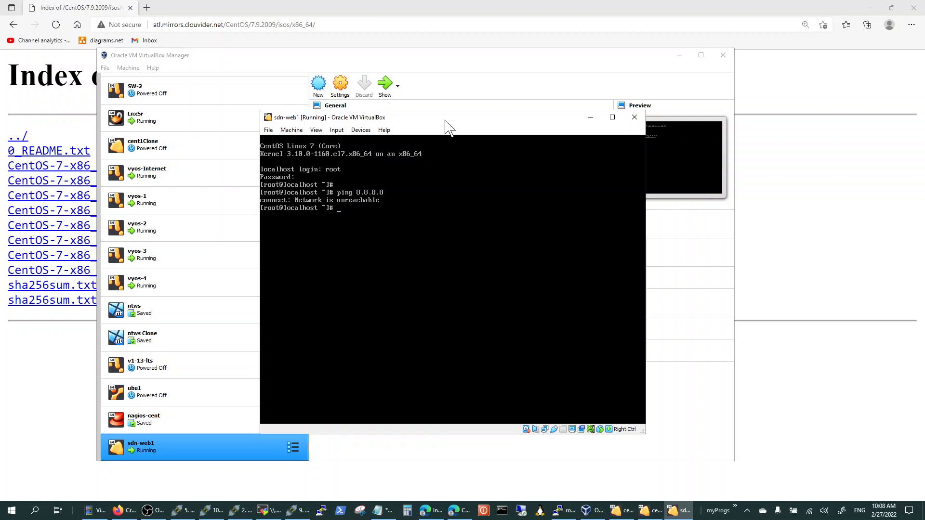
Launch nmtui and open the enp0s3 Ethernet connection for editing.
{"action": "type", "text": "nmtui"}
{"action": "key", "text": "Return"}
{"action": "key", "text": "Return"}
{"action": "key", "text": "Tab"}
Enable Automatically connect for the enp0s3 connection, save it, and exit nmtui to the shell.
{"action": "key", "text": "Tab"}
{"action": "key", "text": "Return"}
{"action": "key", "text": "Tab"}
{"action": "key", "text": "Tab"}
{"action": "key", "text": "Tab"}
{"action": "key", "text": "Tab"}
{"action": "key", "text": "Tab"}
{"action": "key", "text": "Tab"}
{"action": "key", "text": "Tab"}
{"action": "key", "text": "space"}
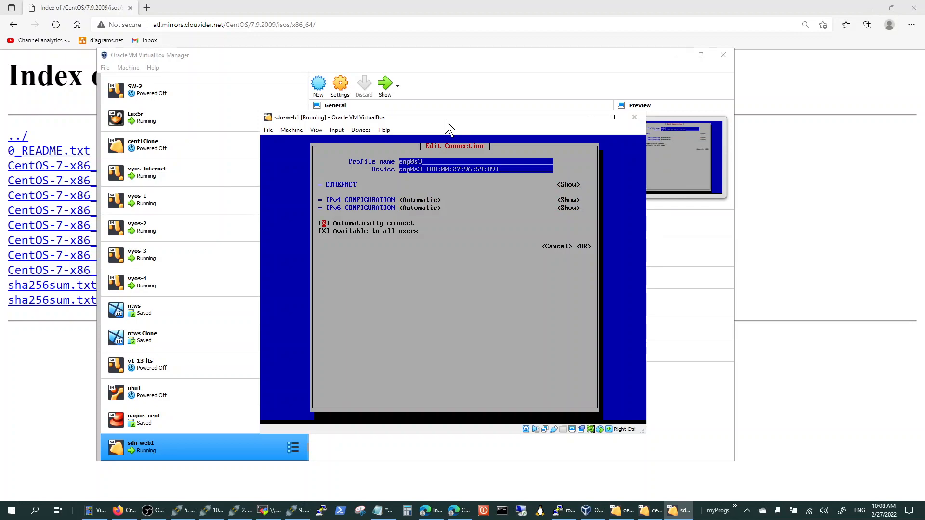
{"action": "key", "text": "Tab"}
{"action": "key", "text": "Tab"}
{"action": "key", "text": "Tab"}
{"action": "key", "text": "Return"}
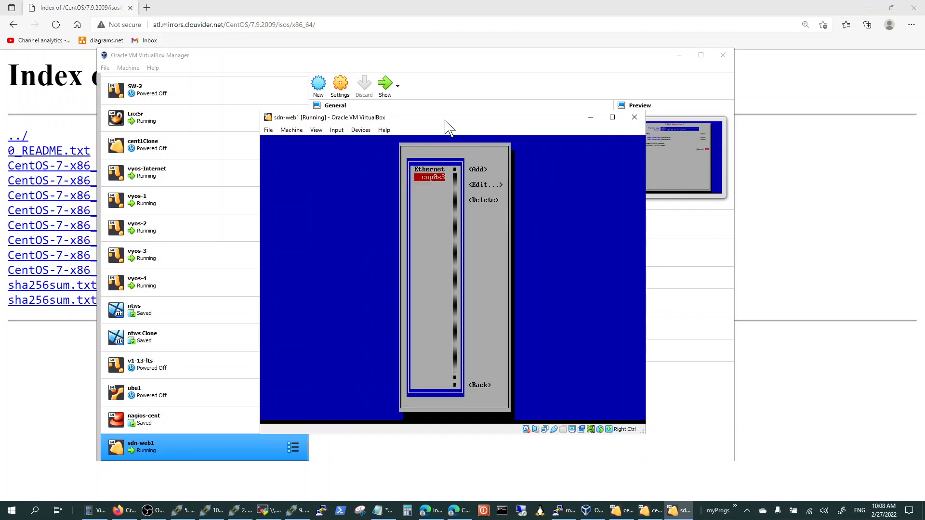
{"action": "key", "text": "Tab"}
{"action": "key", "text": "Tab"}
{"action": "key", "text": "Tab"}
{"action": "key", "text": "Tab"}
{"action": "key", "text": "Return"}
{"action": "key", "text": "Down"}
{"action": "key", "text": "Down"}
{"action": "key", "text": "Down"}
{"action": "key", "text": "Return"}
{"action": "key", "text": "Return"}
{"action": "key", "text": "Return"}
{"action": "key", "text": "Return"}
Restart the network service with systemctl restart network.
{"action": "type", "text": "sys"}
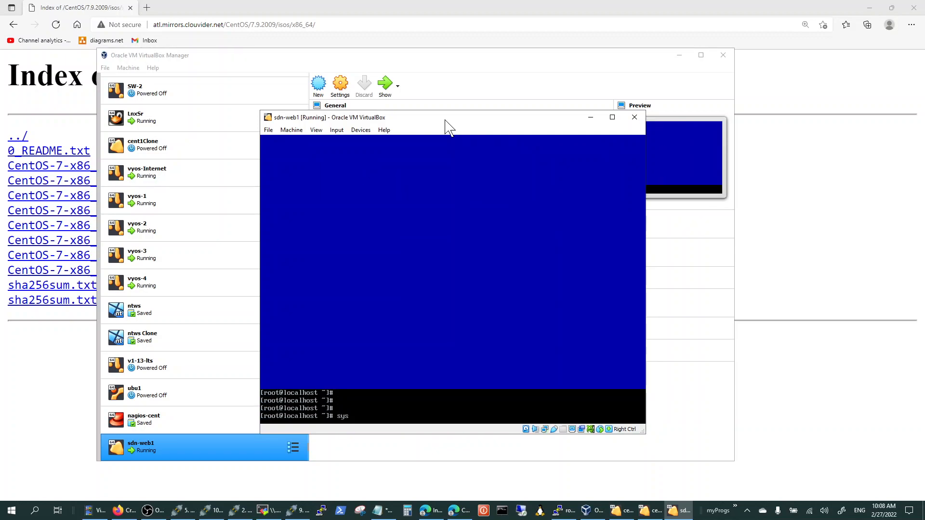
{"action": "type", "text": "temctl restart network"}
{"action": "key", "text": "Return"}
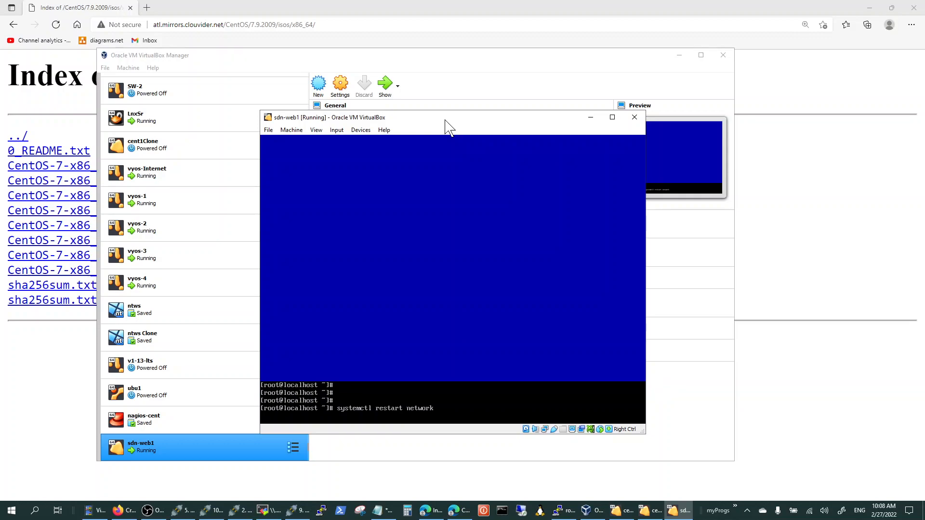
Test internet access and name resolution by pinging 8.8.8.8 and yahoo.com, stopping each ping after a few replies.
{"action": "type", "text": "ping 8.8.8.8"}
{"action": "key", "text": "Return"}
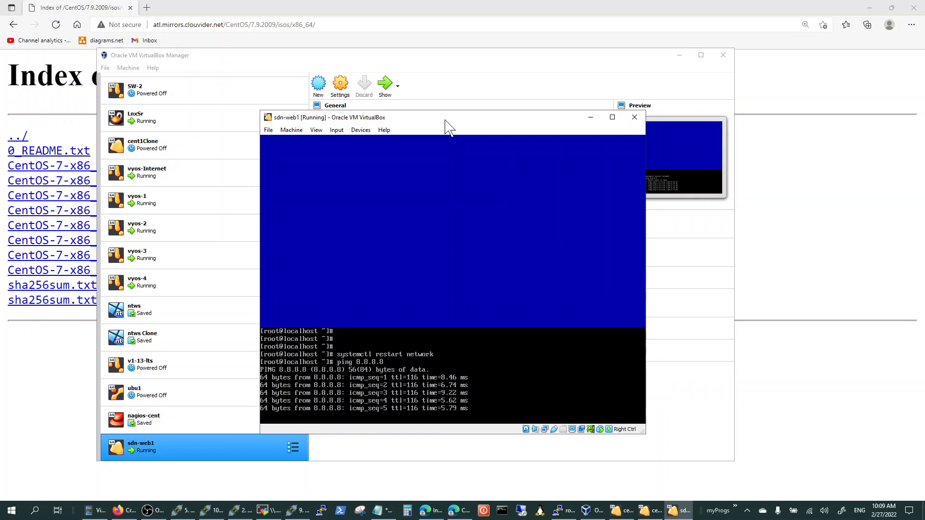
{"action": "key", "text": "ctrl+c"}
{"action": "type", "text": "ping yahoo.com"}
{"action": "key", "text": "Return"}
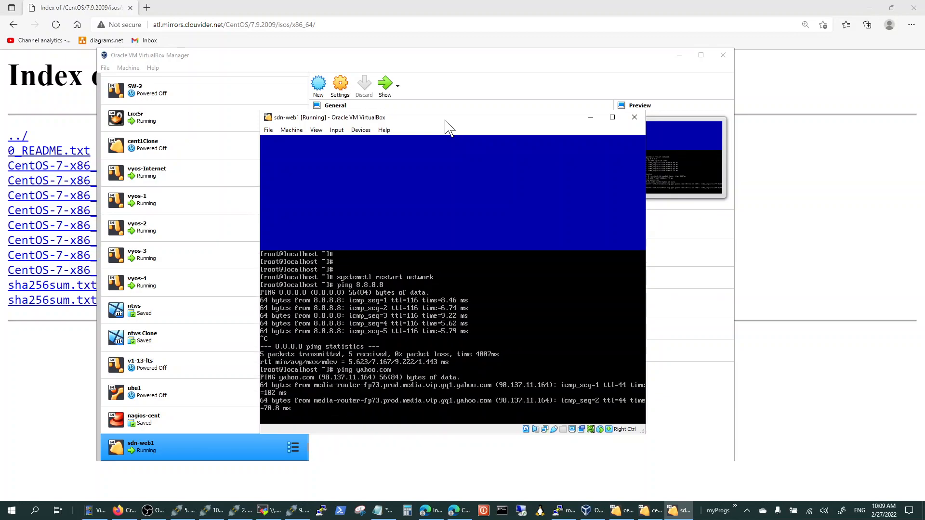
{"action": "key", "text": "ctrl+c"}
{"action": "key", "text": "Return"}
{"action": "key", "text": "Return"}
{"action": "key", "text": "Return"}
{"action": "key", "text": "Return"}
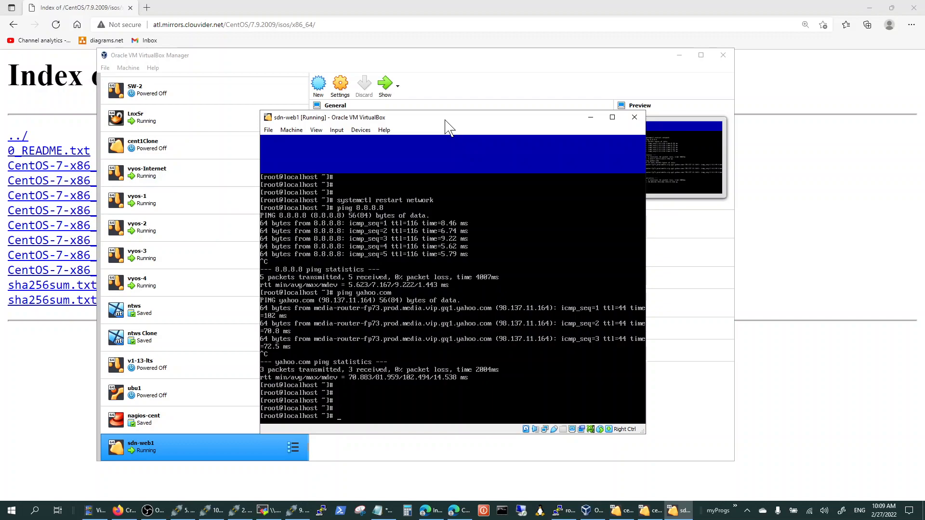
Update all installed packages with yum update -y.
{"action": "type", "text": "yum update -y"}
{"action": "key", "text": "Return"}
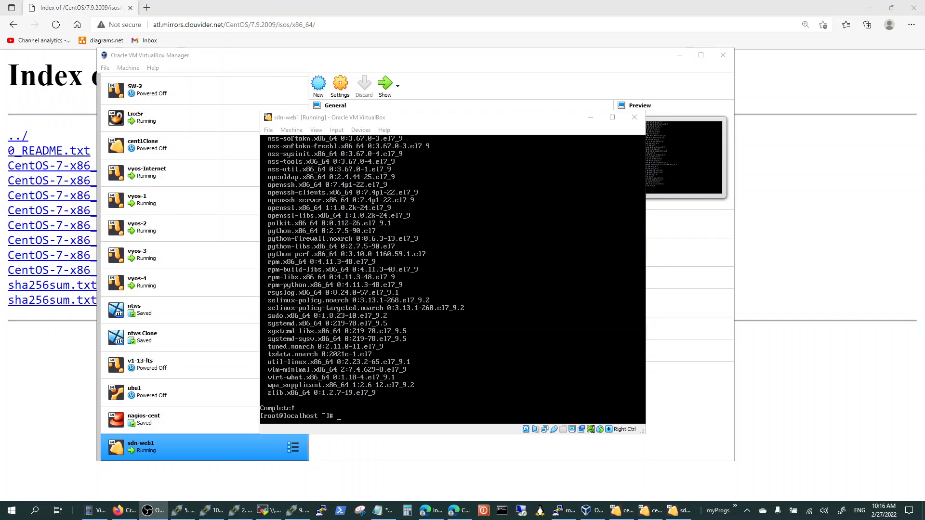
Check the status of the httpd service with systemctl in the sdn-web1 console.
{"action": "left_click", "coordinate": [462, 120]}
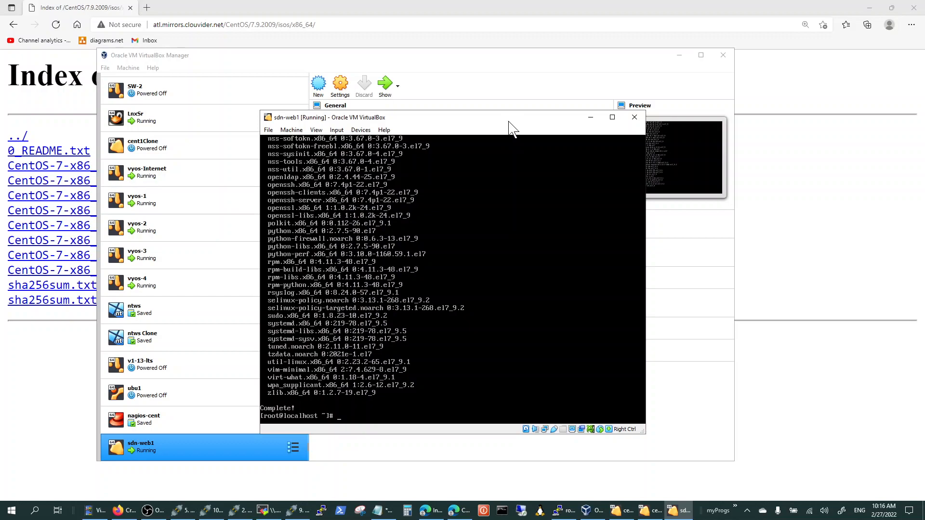
{"action": "type", "text": "systemctl status httpd"}
{"action": "key", "text": "Return"}
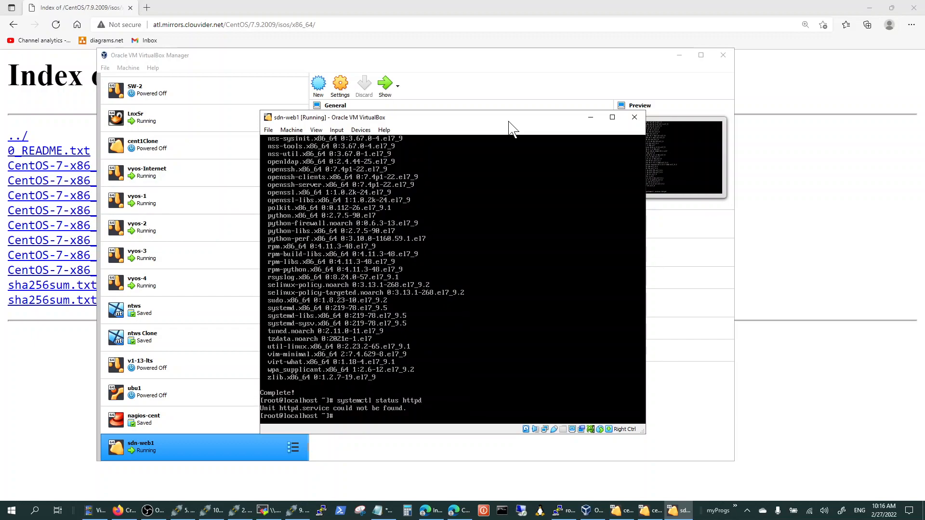
Install the httpd package with yum install httpd and approve the transaction.
{"action": "key", "text": "Up"}
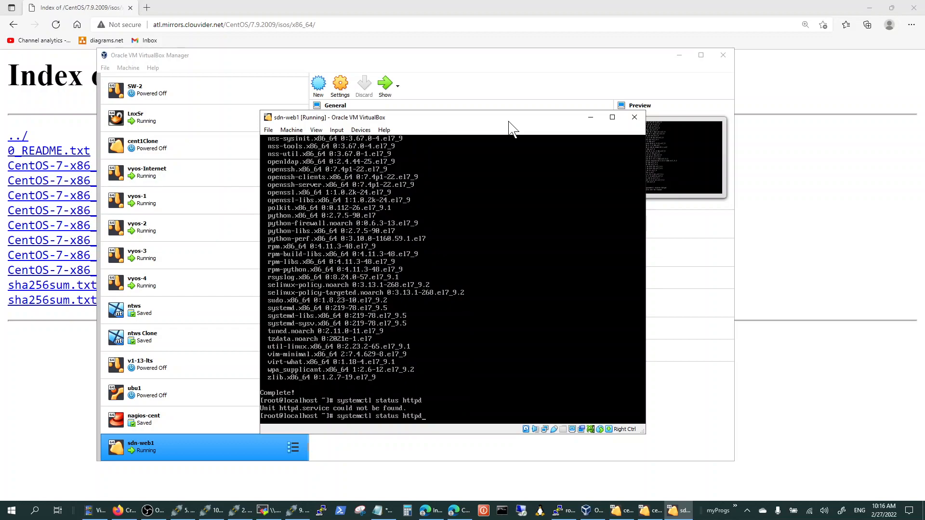
{"action": "key", "text": "Down"}
{"action": "type", "text": "yum install httpd"}
{"action": "key", "text": "Return"}
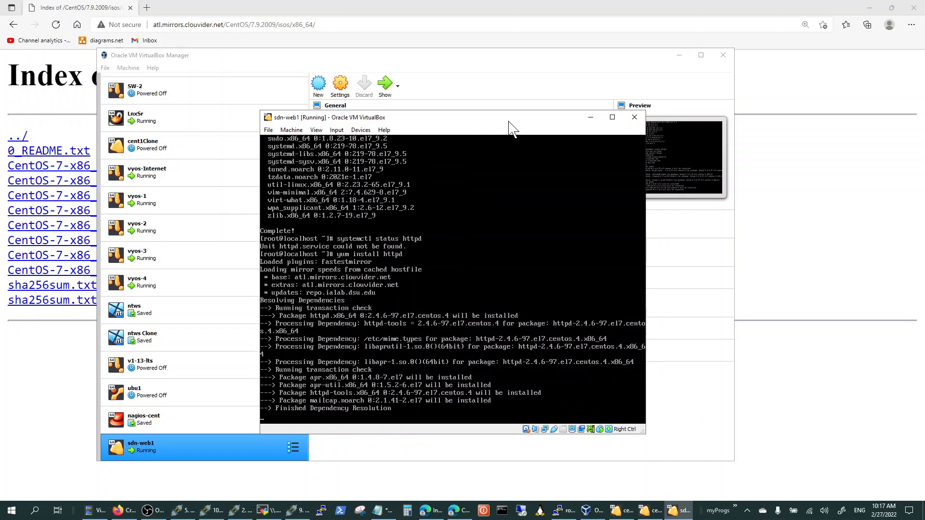
{"action": "type", "text": "y"}
{"action": "key", "text": "Return"}
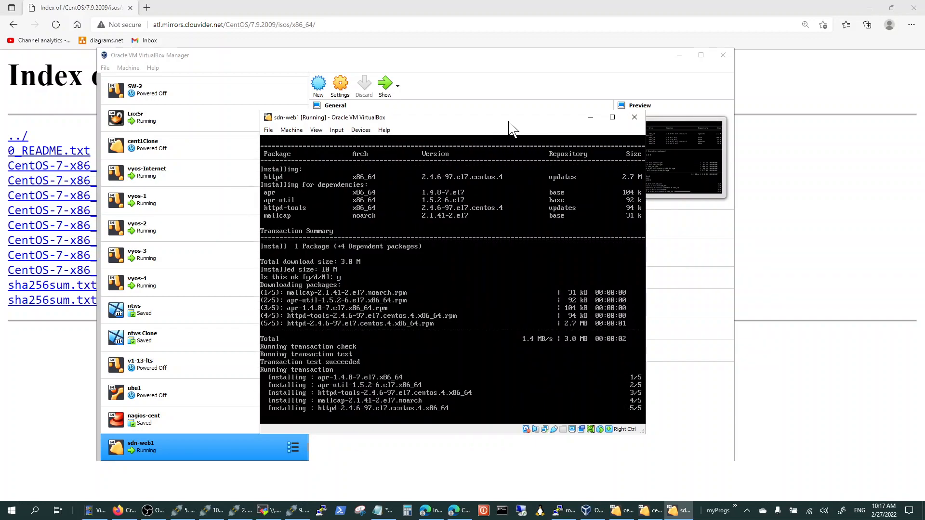
Check the status of the installed httpd service and start it with systemctl start httpd.
{"action": "type", "text": "systemctl status httpd"}
{"action": "key", "text": "Return"}
{"action": "key", "text": "Up"}
{"action": "key", "text": "BackSpace"}
{"action": "key", "text": "BackSpace"}
{"action": "key", "text": "BackSpace"}
{"action": "key", "text": "BackSpace"}
{"action": "key", "text": "BackSpace"}
{"action": "key", "text": "BackSpace"}
{"action": "key", "text": "BackSpace"}
{"action": "key", "text": "BackSpace"}
{"action": "key", "text": "BackSpace"}
{"action": "key", "text": "BackSpace"}
{"action": "key", "text": "BackSpace"}
{"action": "key", "text": "BackSpace"}
{"action": "type", "text": "stat"}
{"action": "type", "text": "rt httpd"}
{"action": "key", "text": "Return"}
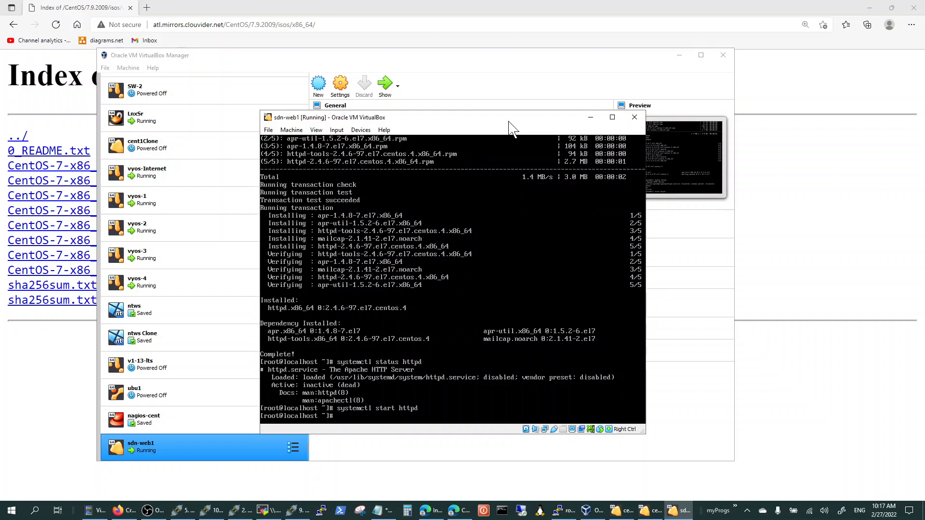
Check the status of the httpd service again with systemctl status httpd.
{"action": "key", "text": "Up"}
{"action": "key", "text": "Up"}
{"action": "key", "text": "Return"}
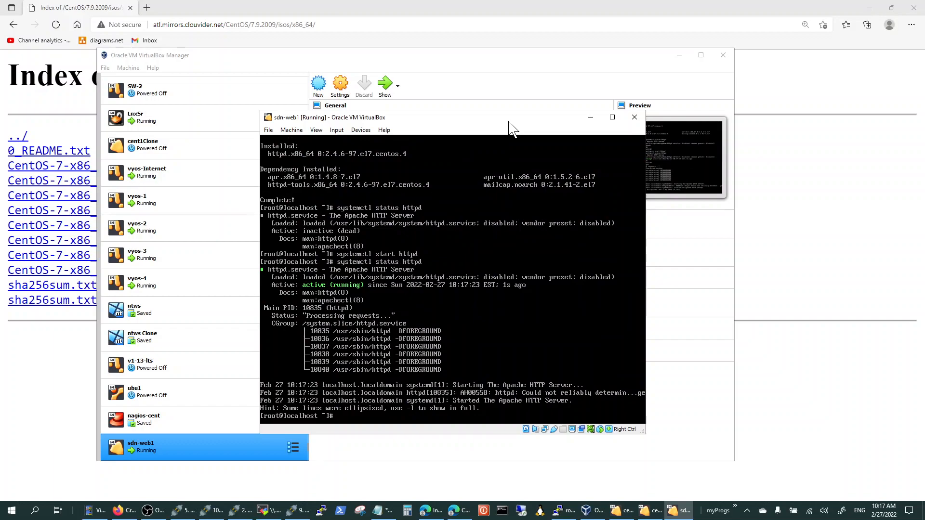
{"action": "key", "text": "Return"}
{"action": "key", "text": "Return"}
{"action": "key", "text": "Return"}
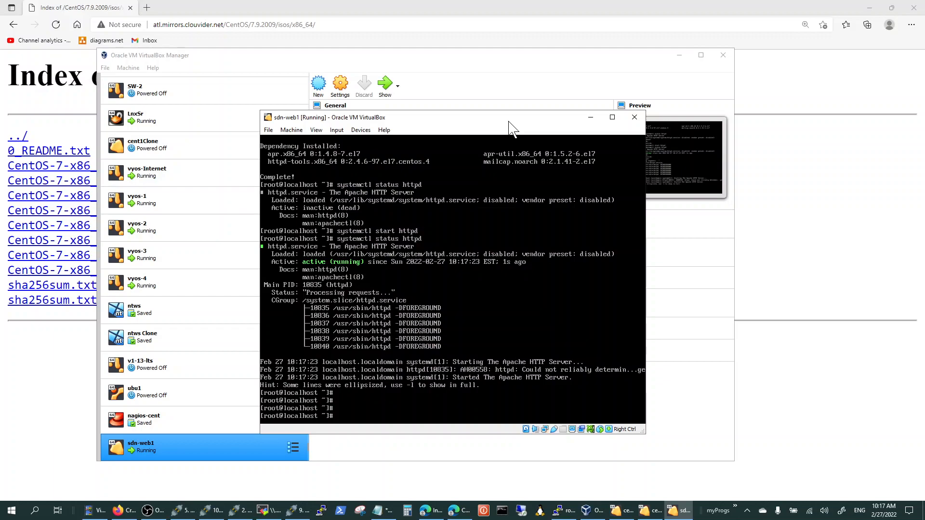
List the contents of the web root directory /var/www/html/.
{"action": "type", "text": "ls /var/www/html/"}
{"action": "key", "text": "Return"}
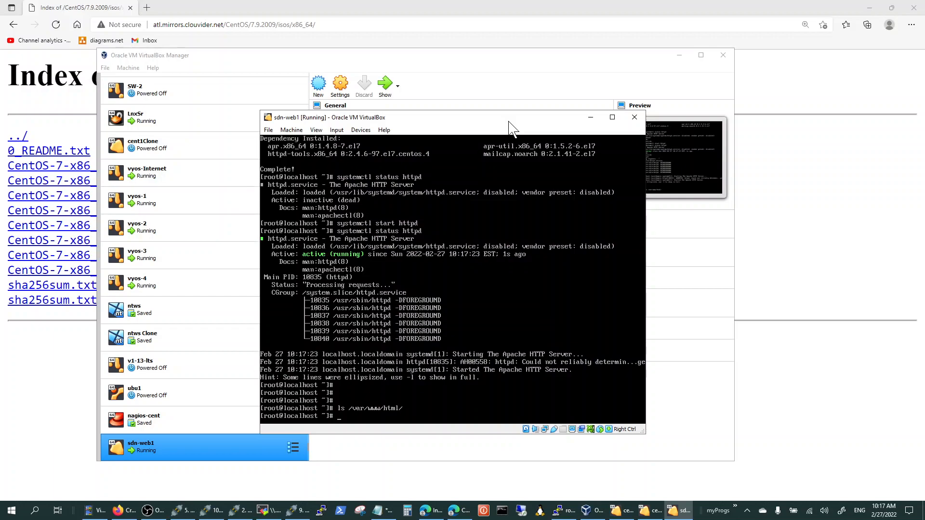
Install the nano editor with yum install nano and approve the transaction.
{"action": "type", "text": "yum install uano"}
{"action": "key", "text": "Return"}
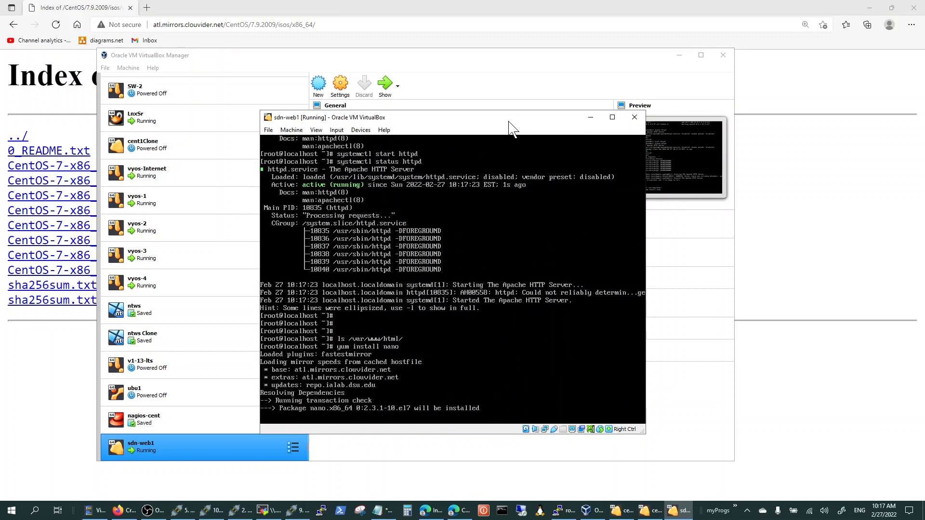
{"action": "type", "text": "y"}
{"action": "key", "text": "Return"}
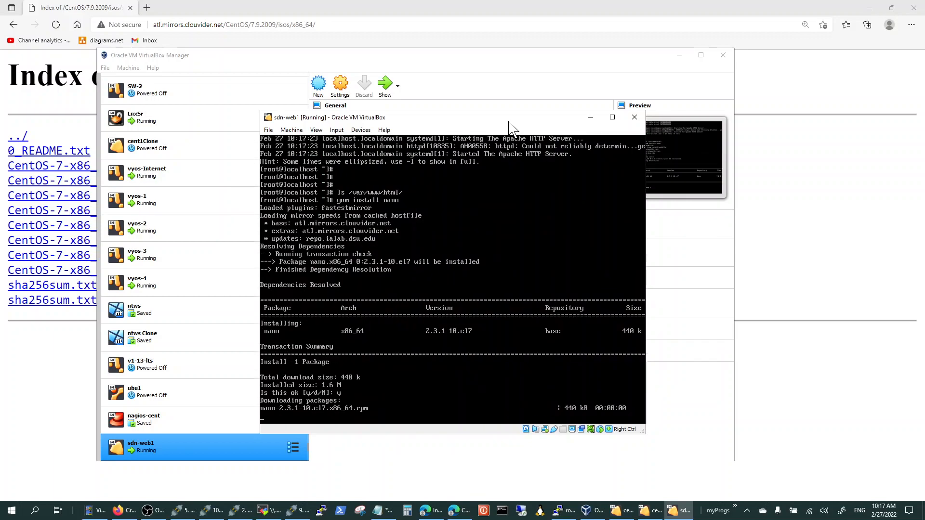
{"action": "key", "text": "Return"}
{"action": "key", "text": "Return"}
{"action": "key", "text": "Return"}
{"action": "key", "text": "Return"}
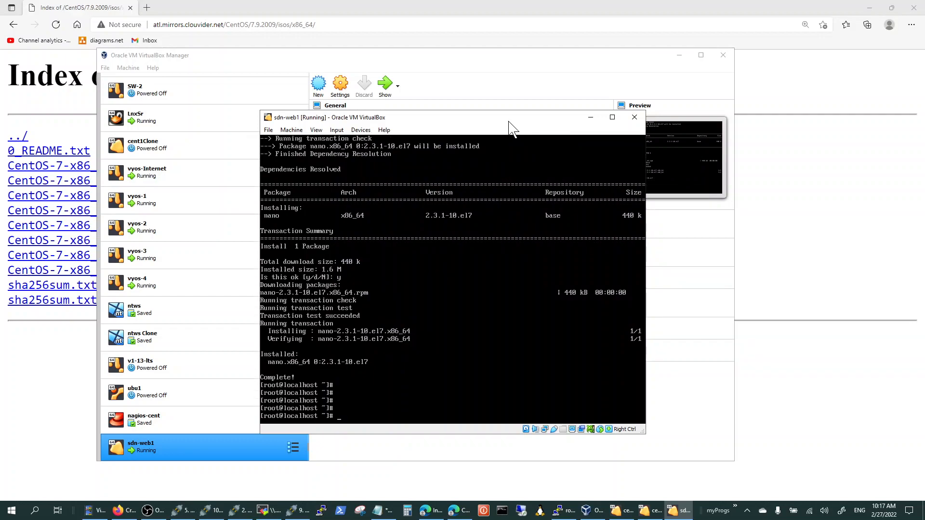
Create the file /var/www/html/web1 in nano with the text WEB1 and save it.
{"action": "type", "text": "nano /var/www/html/"}
{"action": "type", "text": "web1"}
{"action": "key", "text": "Return"}
{"action": "type", "text": "WEB1"}
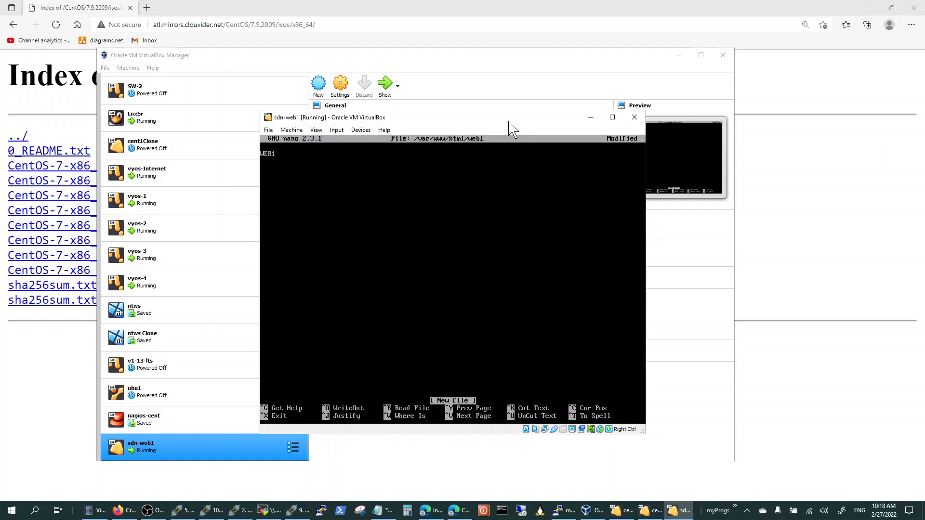
{"action": "key", "text": "ctrl+x"}
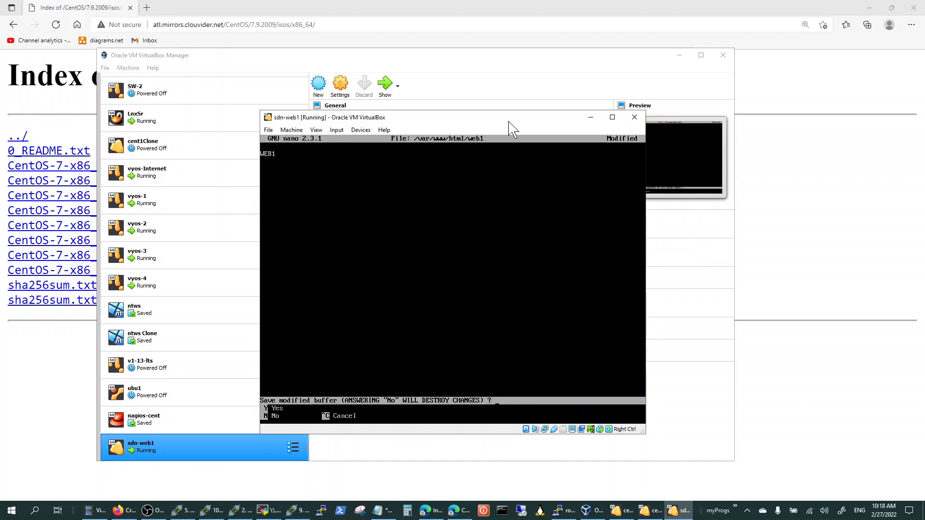
{"action": "key", "text": "y"}
{"action": "key", "text": "Return"}
List /var/www/html/ to verify that the new file is in the web root.
{"action": "key", "text": "Up"}
{"action": "key", "text": "Down"}
{"action": "type", "text": "ls "}
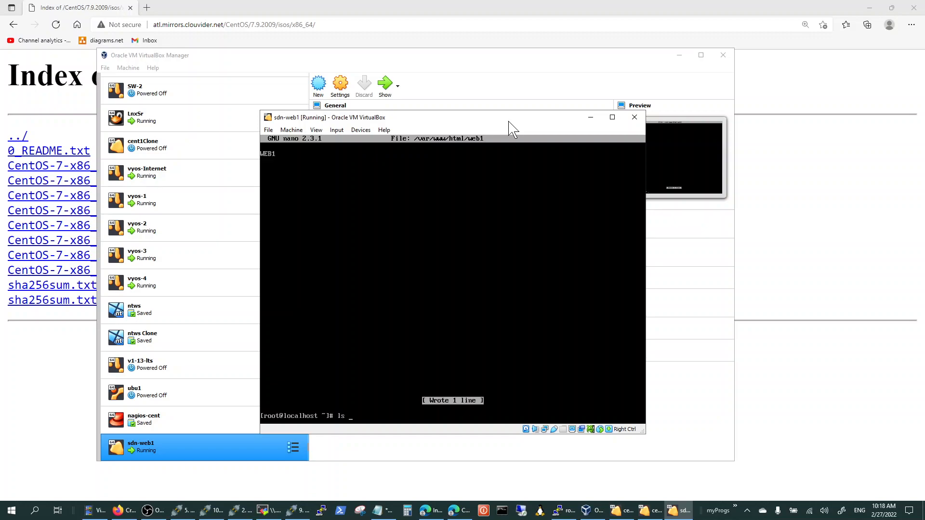
{"action": "type", "text": "/v"}
{"action": "key", "text": "Tab"}
{"action": "type", "text": "w"}
{"action": "key", "text": "Tab"}
{"action": "type", "text": "h"}
{"action": "key", "text": "Tab"}
{"action": "key", "text": "Return"}
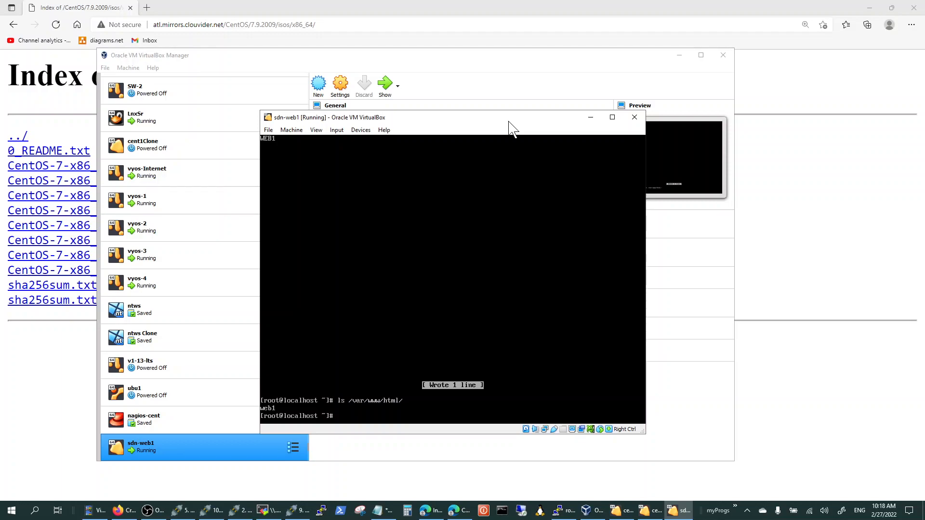
Display the sdn-web1 machine's IP addresses with ip add and move its console aside to uncover the VirtualBox Manager.
{"action": "type", "text": "ip add"}
{"action": "key", "text": "Return"}
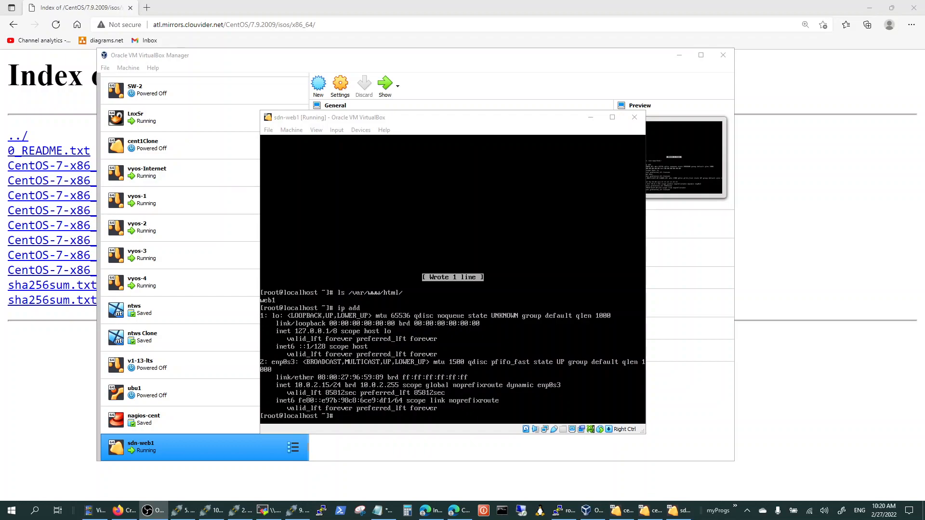
{"action": "left_click", "coordinate": [525, 124]}
{"action": "left_click_drag", "start_coordinate": [522, 117], "coordinate": [760, 103]}
{"action": "left_click_drag", "start_coordinate": [565, 103], "coordinate": [575, 97]}
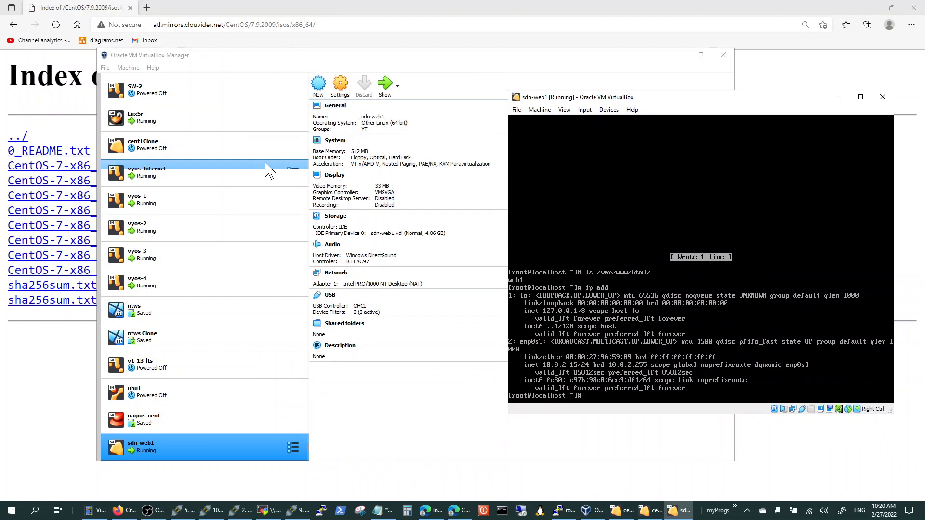
Select the vyos-1 machine and list its interfaces with show interfaces in the vyos-1 serial console.
{"action": "left_click", "coordinate": [207, 205]}
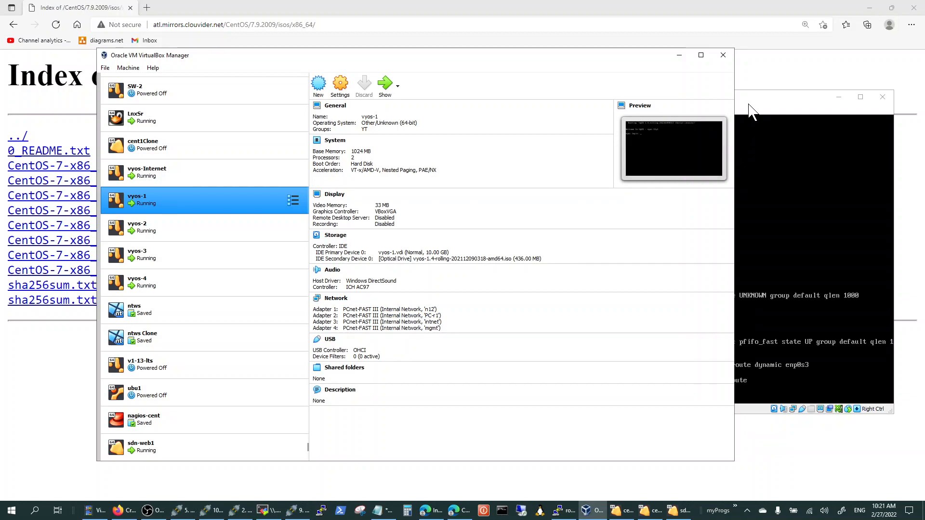
{"action": "left_click_drag", "start_coordinate": [0, 39], "coordinate": [171, 145]}
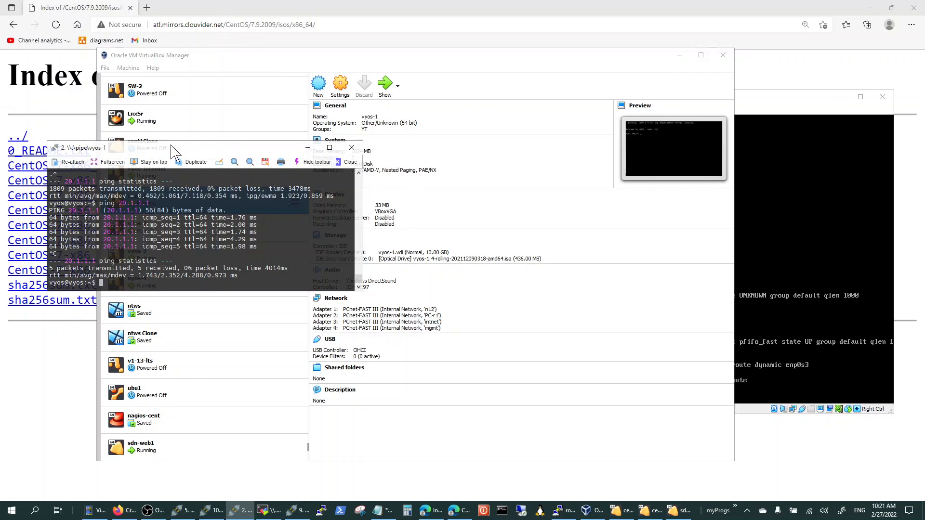
{"action": "type", "text": "sho itn"}
{"action": "key", "text": "Return"}
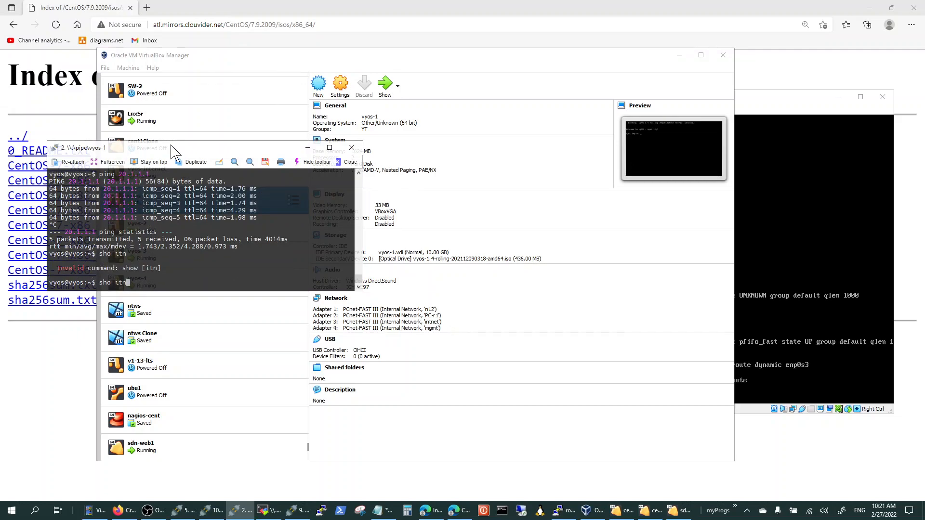
{"action": "type", "text": "soh"}
{"action": "key", "text": "BackSpace"}
{"action": "key", "text": "BackSpace"}
{"action": "type", "text": "ho int"}
{"action": "key", "text": "Tab"}
{"action": "key", "text": "Return"}
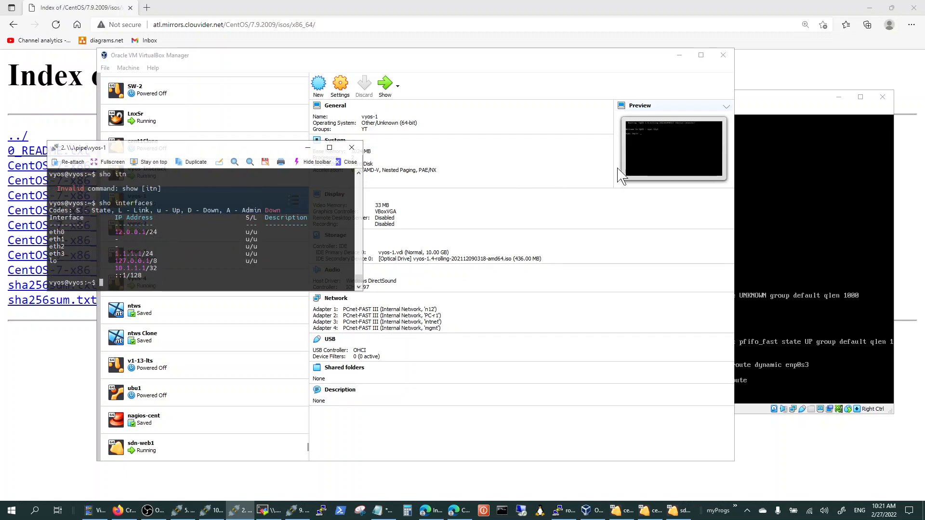
Attach network adapter 1 of sdn-web1 to the internal network n12 in VirtualBox Manager.
{"action": "left_click", "coordinate": [776, 117]}
{"action": "left_click_drag", "start_coordinate": [695, 107], "coordinate": [651, 98]}
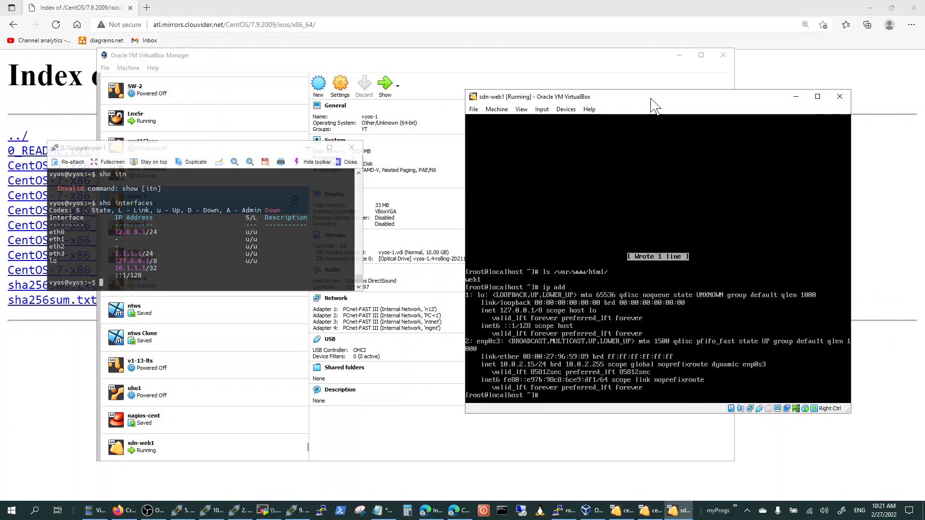
{"action": "left_click", "coordinate": [448, 75]}
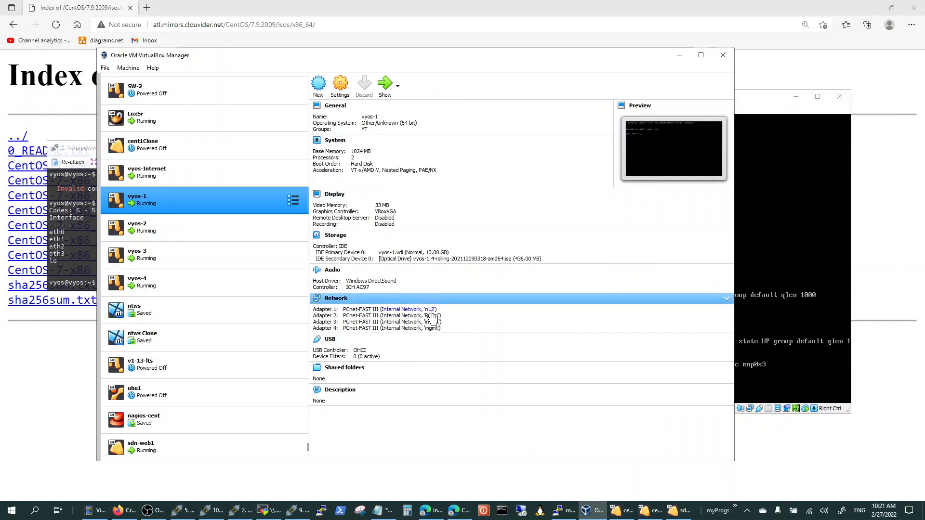
{"action": "left_click", "coordinate": [187, 441]}
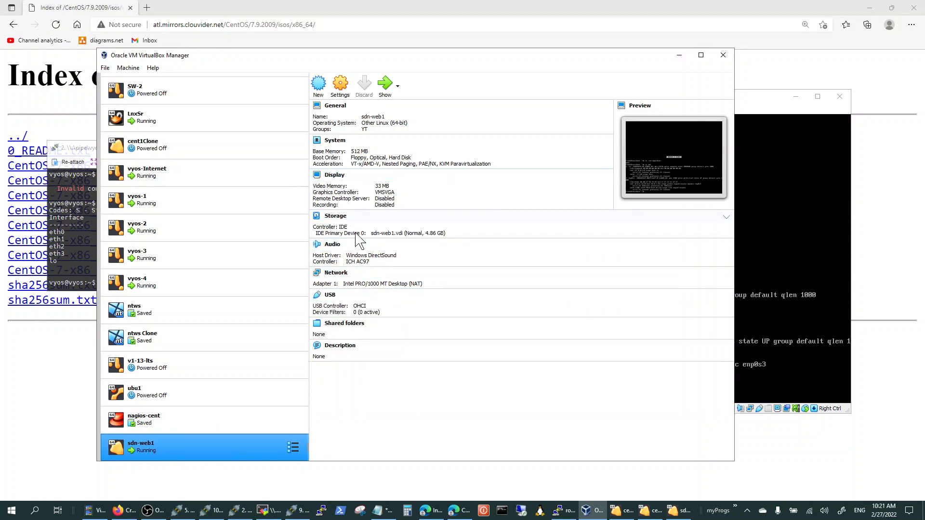
{"action": "left_click", "coordinate": [417, 284]}
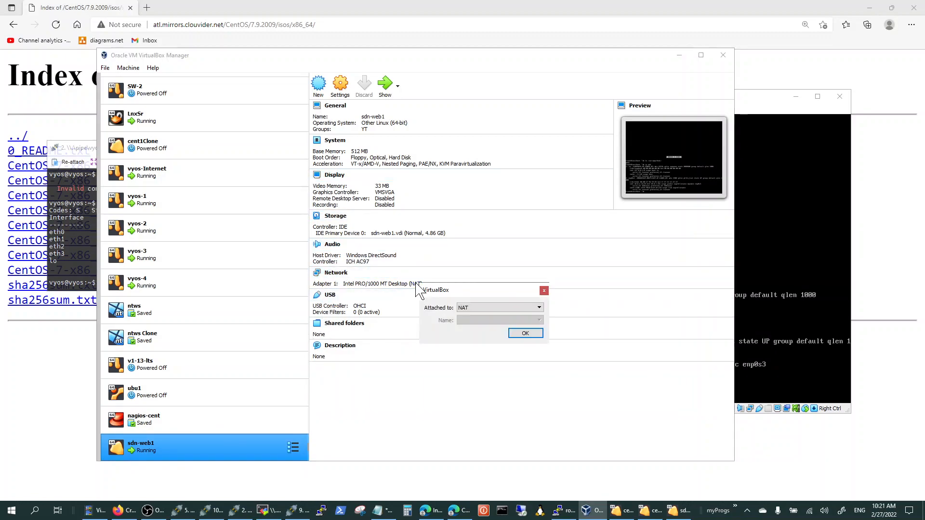
{"action": "left_click", "coordinate": [518, 308]}
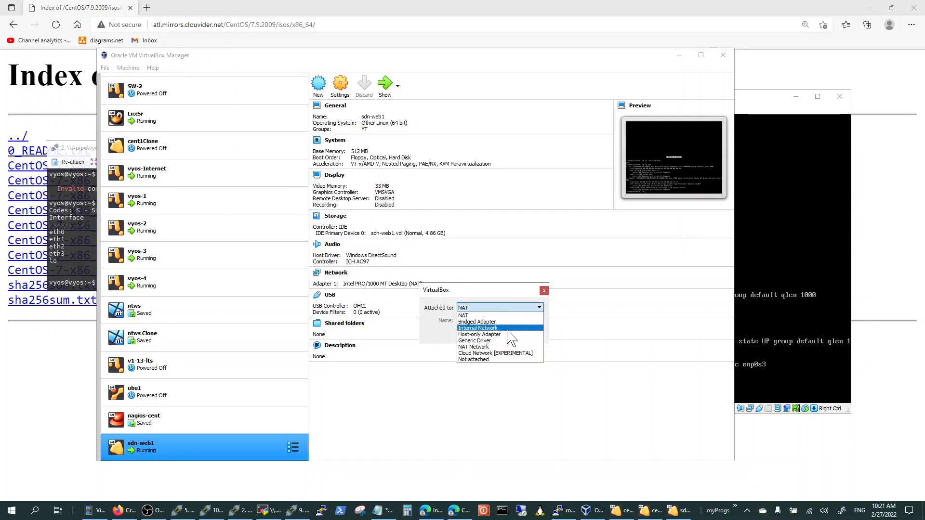
{"action": "left_click", "coordinate": [504, 329]}
{"action": "left_click", "coordinate": [539, 321]}
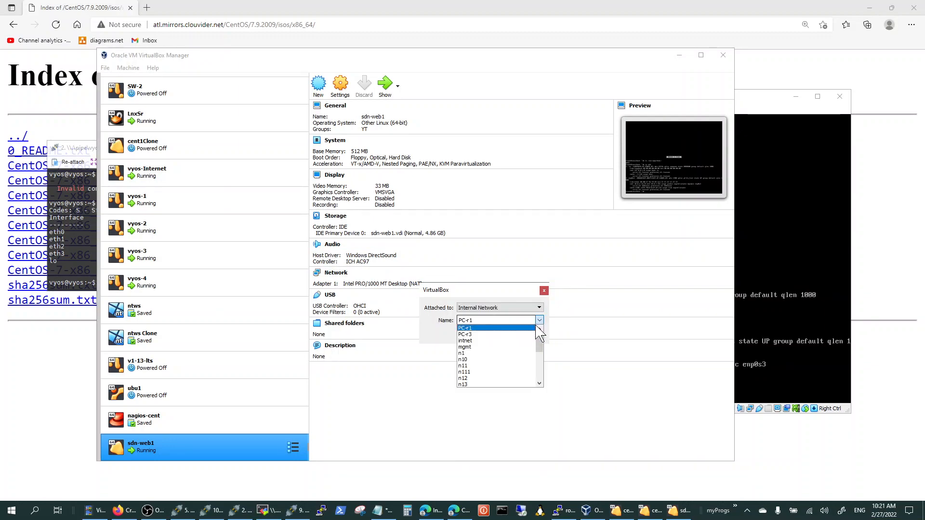
{"action": "left_click", "coordinate": [512, 379]}
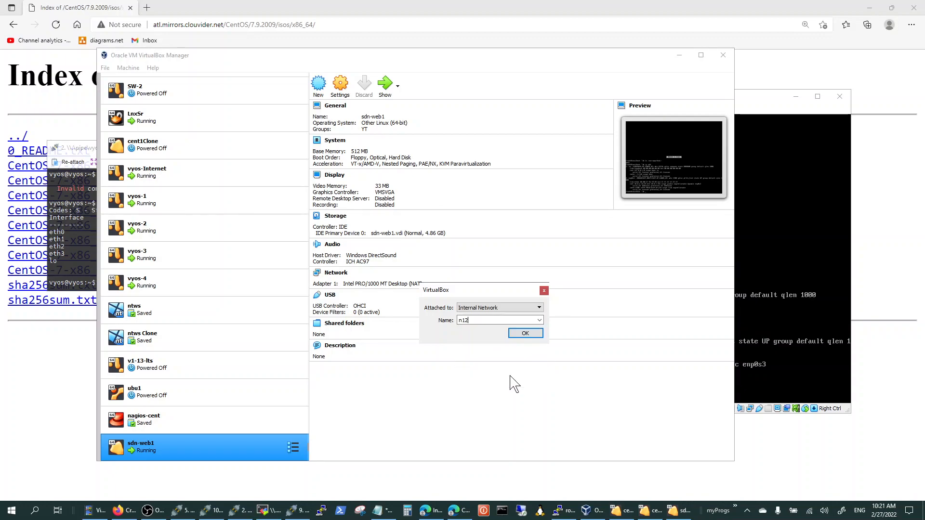
{"action": "left_click", "coordinate": [526, 334]}
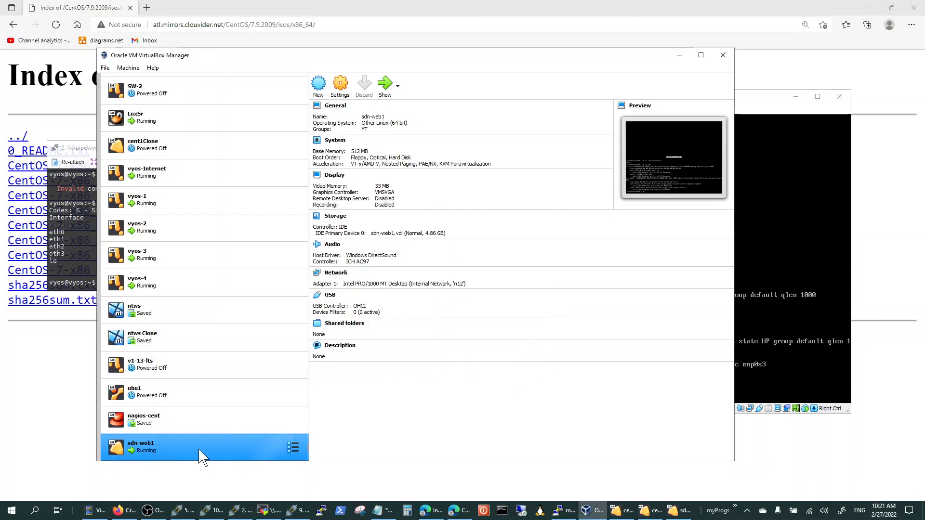
Start nmtui in the sdn-web1 console and open the enp0s3 connection for editing.
{"action": "left_click", "coordinate": [170, 205]}
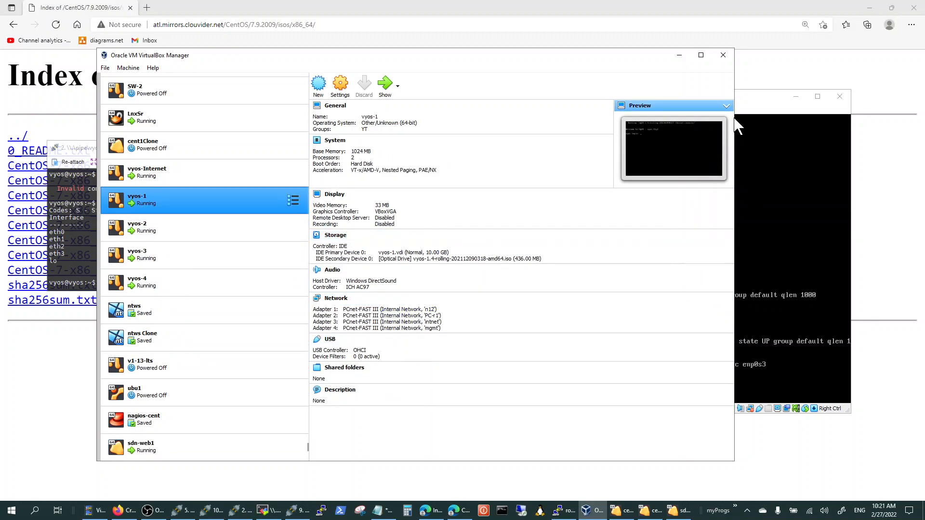
{"action": "left_click", "coordinate": [745, 109]}
{"action": "left_click_drag", "start_coordinate": [643, 97], "coordinate": [566, 91]}
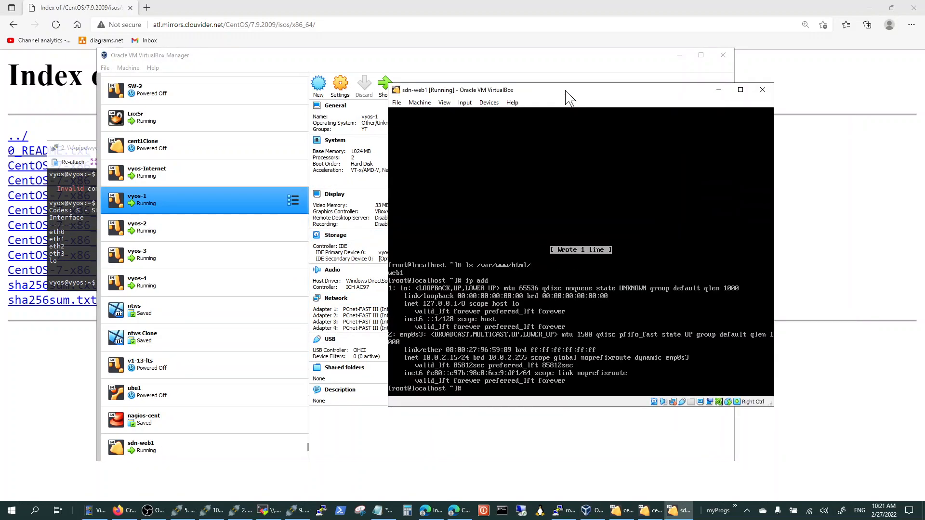
{"action": "type", "text": "nmtui"}
{"action": "key", "text": "Return"}
{"action": "key", "text": "Return"}
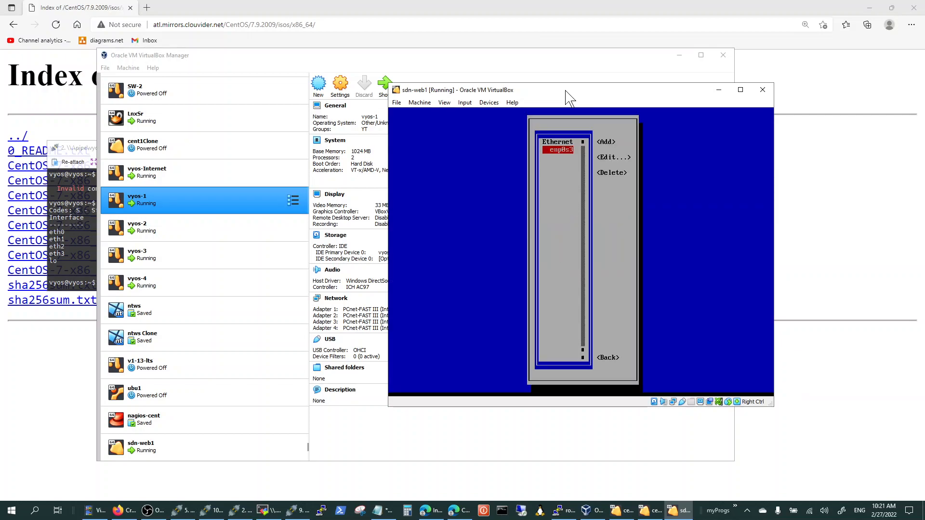
{"action": "key", "text": "Down"}
Set the IPv4 configuration of the enp0s3 connection to Manual.
{"action": "key", "text": "Return"}
{"action": "key", "text": "Down"}
{"action": "key", "text": "Down"}
{"action": "key", "text": "Down"}
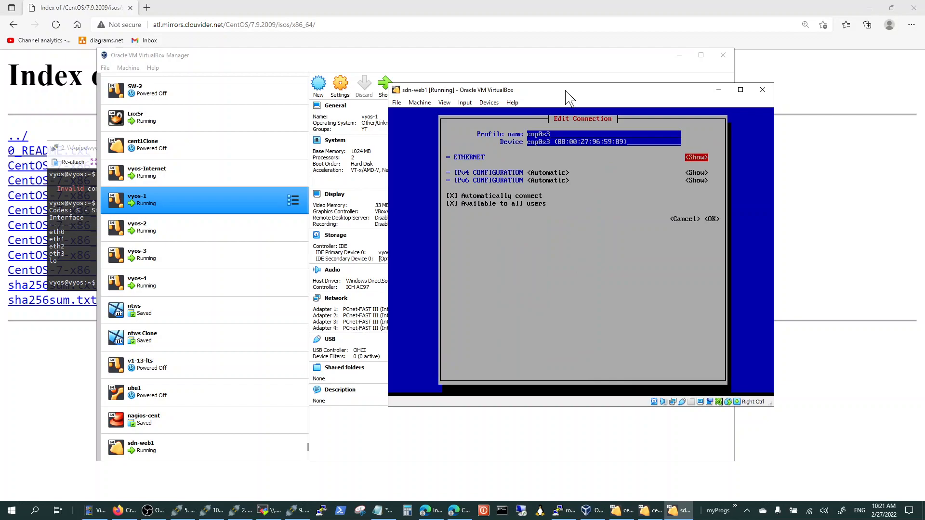
{"action": "key", "text": "Return"}
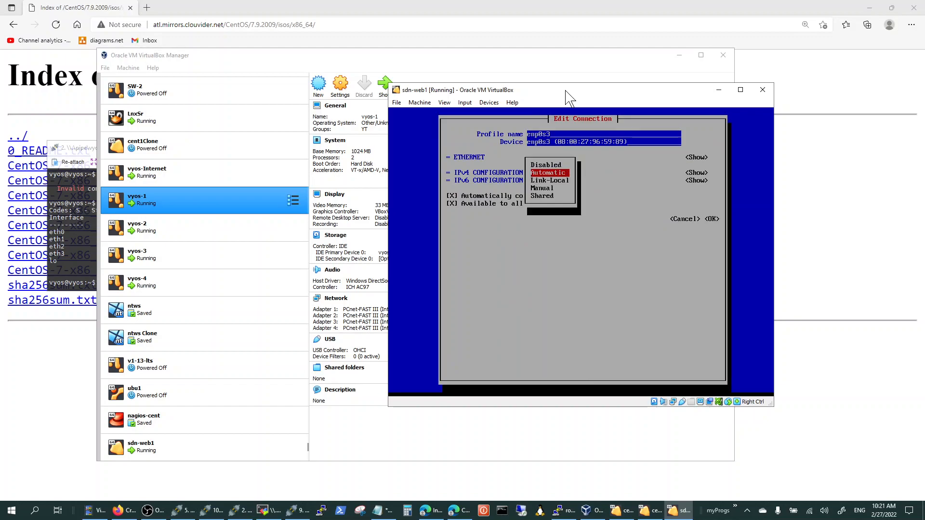
{"action": "key", "text": "Down"}
{"action": "key", "text": "Down"}
Expand the IPv4 settings of enp0s3 and add the static address 12.0.0.10/24.
{"action": "key", "text": "Return"}
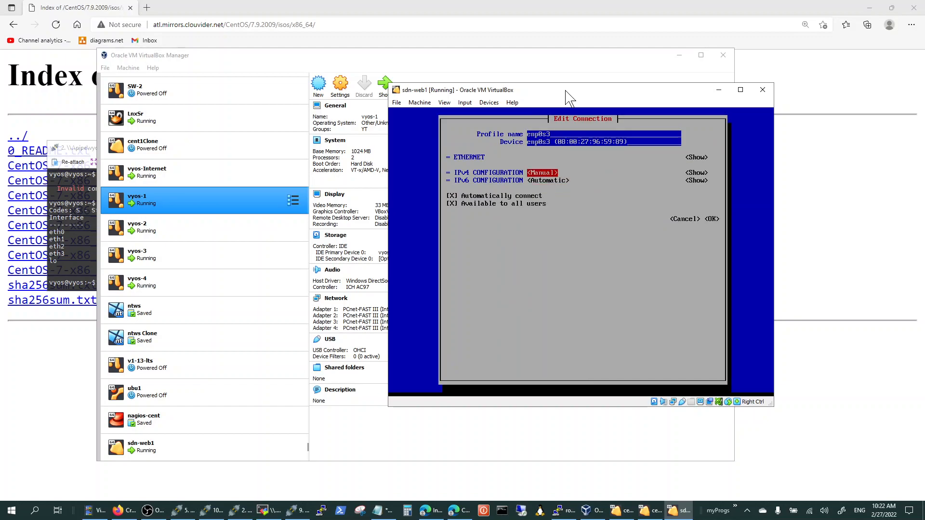
{"action": "key", "text": "Tab"}
{"action": "key", "text": "Return"}
{"action": "key", "text": "Tab"}
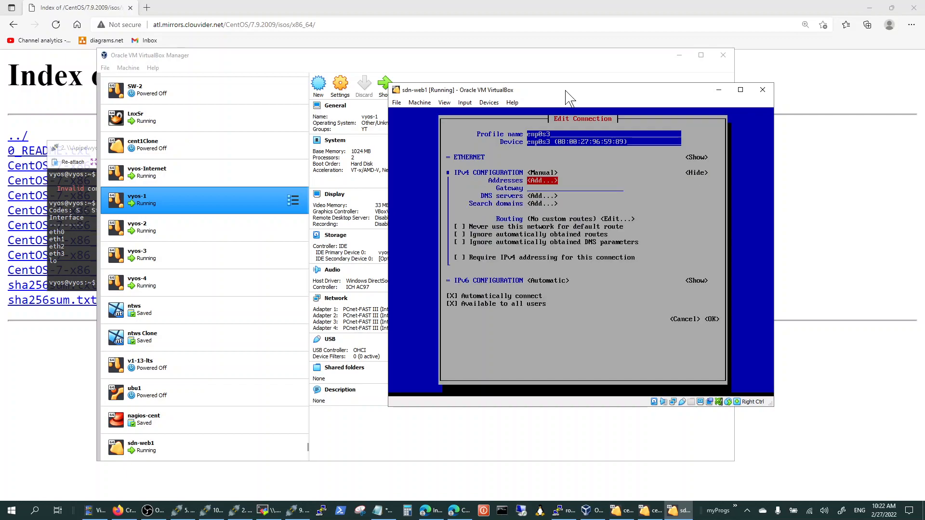
{"action": "key", "text": "Return"}
{"action": "type", "text": "12"}
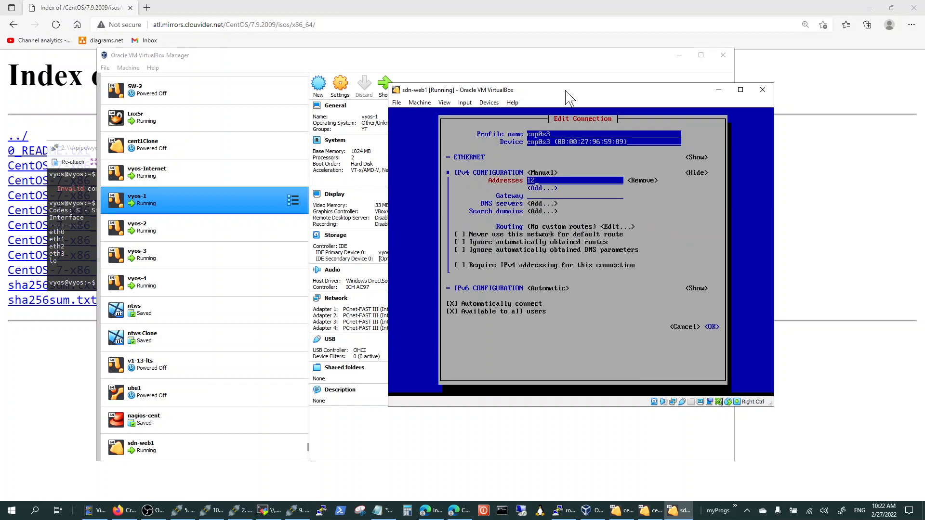
{"action": "type", "text": ".0.0.1"}
{"action": "key", "text": "Tab"}
{"action": "key", "text": "Tab"}
{"action": "key", "text": "Tab"}
{"action": "type", "text": "0/24"}
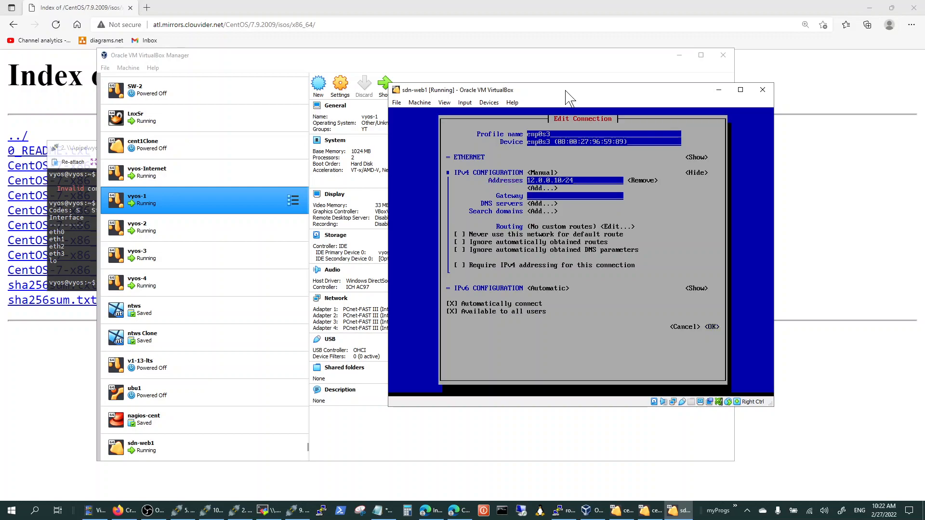
Save the edited enp0s3 connection and go back to the main NetworkManager TUI screen.
{"action": "key", "text": "Tab"}
{"action": "key", "text": "Tab"}
{"action": "key", "text": "Tab"}
{"action": "key", "text": "Tab"}
{"action": "key", "text": "Tab"}
{"action": "key", "text": "Tab"}
{"action": "key", "text": "Tab"}
{"action": "key", "text": "Tab"}
{"action": "key", "text": "Tab"}
{"action": "key", "text": "Tab"}
{"action": "key", "text": "Tab"}
{"action": "key", "text": "Tab"}
{"action": "key", "text": "Tab"}
{"action": "key", "text": "Tab"}
{"action": "key", "text": "Tab"}
{"action": "key", "text": "Return"}
{"action": "key", "text": "Tab"}
{"action": "key", "text": "Tab"}
{"action": "key", "text": "Tab"}
{"action": "key", "text": "Tab"}
{"action": "key", "text": "Return"}
Quit the NetworkManager TUI and restart the network service on sdn-web1 with systemctl.
{"action": "key", "text": "Down"}
{"action": "key", "text": "Down"}
{"action": "key", "text": "Down"}
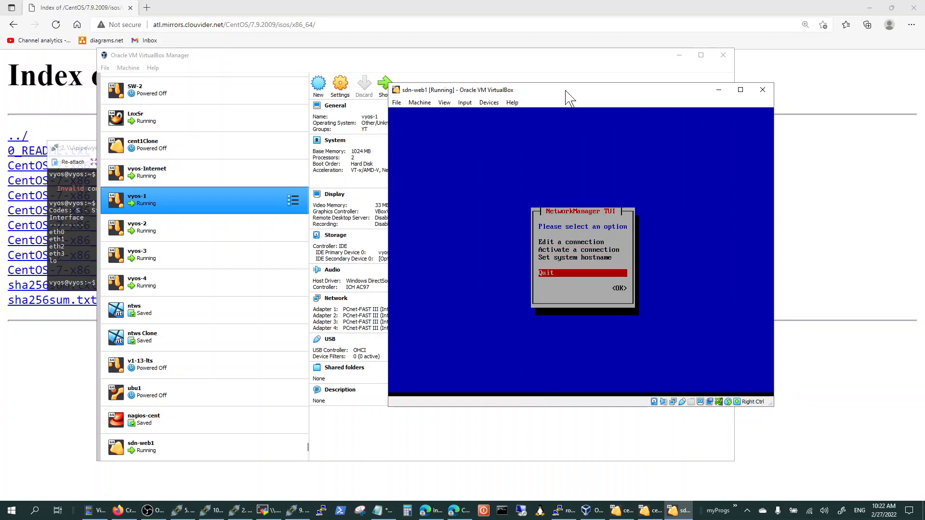
{"action": "key", "text": "Return"}
{"action": "type", "text": "systemctl restart network"}
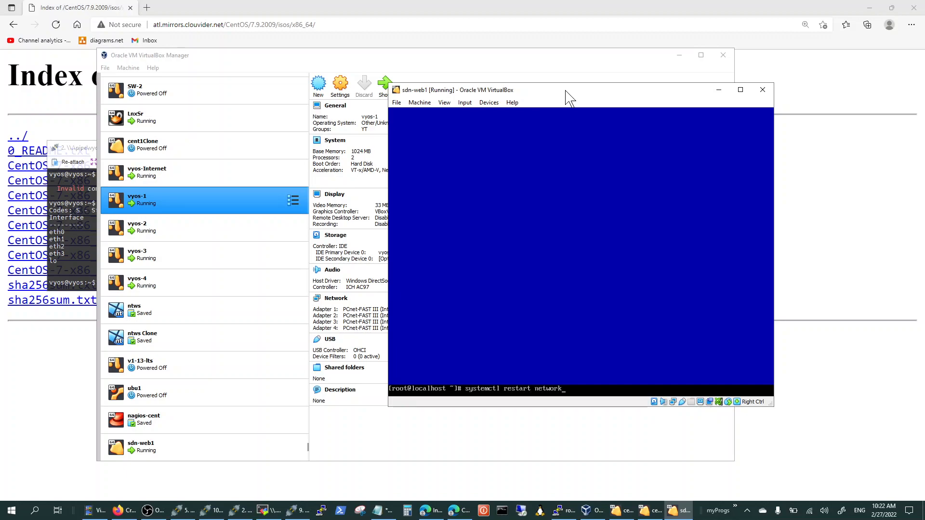
{"action": "key", "text": "Return"}
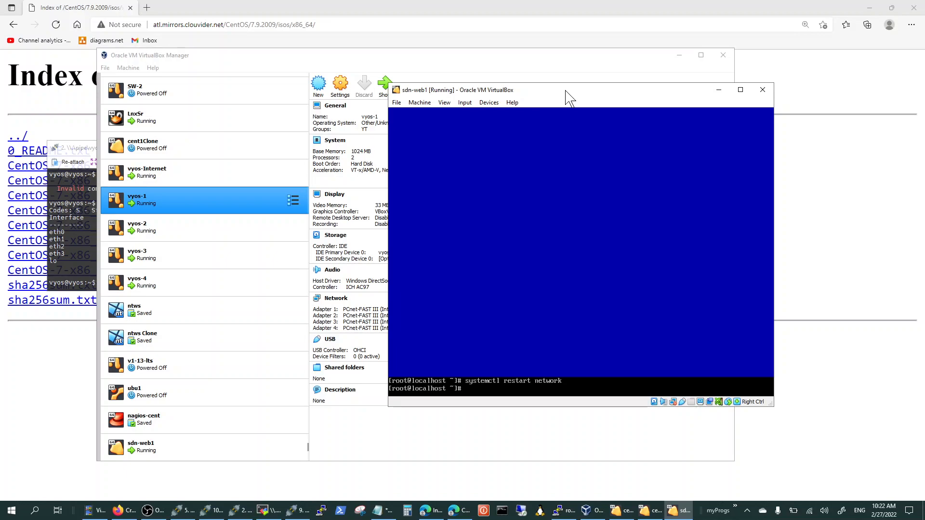
Ping 12.0.0.1 from the sdn-web1 console and stop the ping after a few replies.
{"action": "type", "text": "ping 12.0.0.1"}
{"action": "key", "text": "Return"}
{"action": "key", "text": "ctrl+c"}
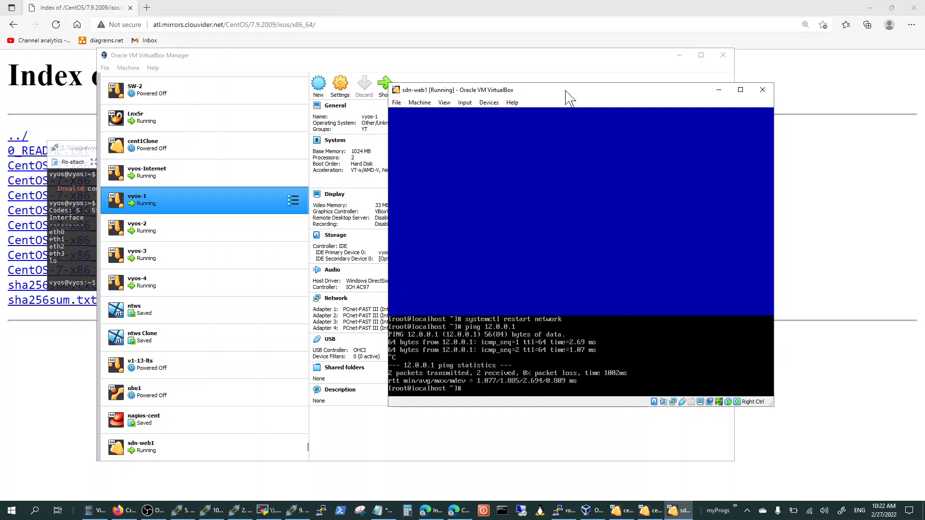
Switch to the vyos-1 terminal, ping 12.0.0.10 and stop the ping.
{"action": "left_click", "coordinate": [78, 152]}
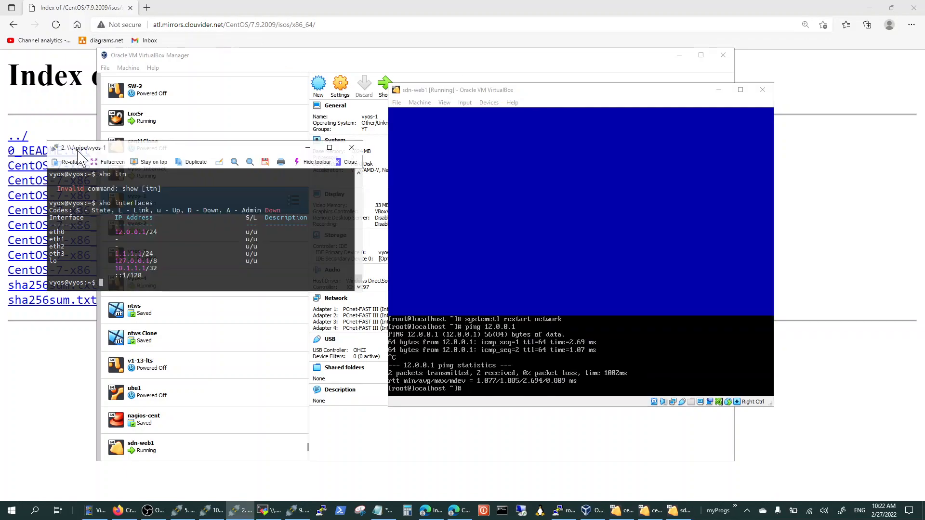
{"action": "type", "text": "ping 12.0.0.10"}
{"action": "key", "text": "Return"}
{"action": "key", "text": "ctrl+c"}
{"action": "key", "text": "Return"}
Start a bash shell on vyos-1, then list the current directory and show the contents of web.sh.
{"action": "key", "text": "Return"}
{"action": "type", "text": "bash"}
{"action": "key", "text": "Return"}
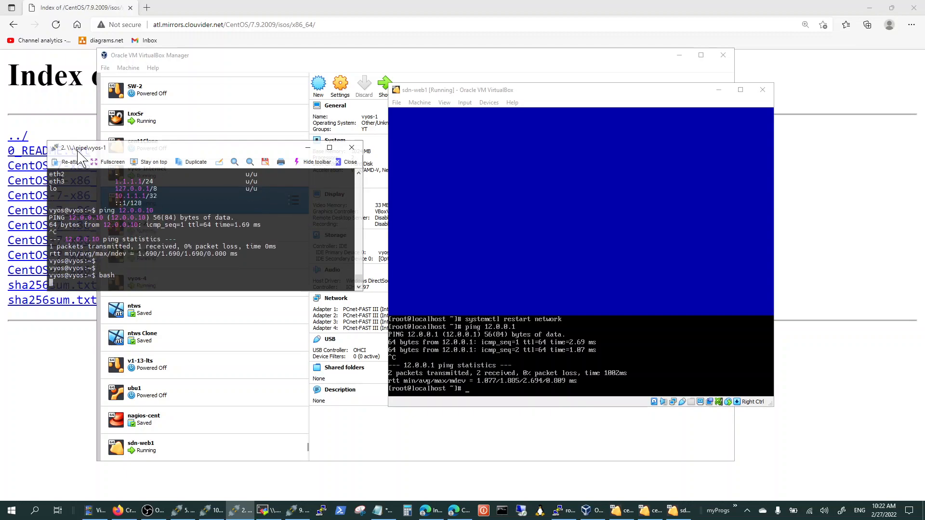
{"action": "key", "text": "Return"}
{"action": "key", "text": "Return"}
{"action": "type", "text": "cur"}
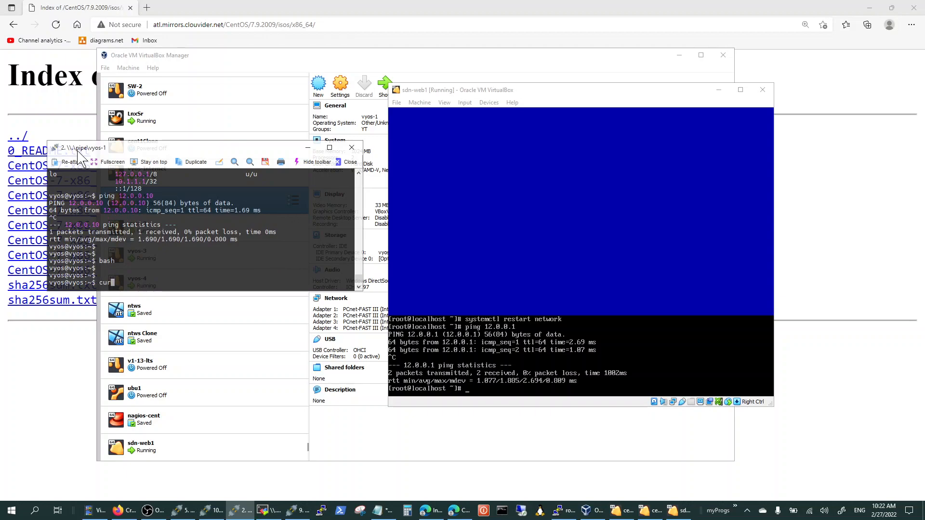
{"action": "key", "text": "BackSpace"}
{"action": "key", "text": "BackSpace"}
{"action": "key", "text": "BackSpace"}
{"action": "type", "text": "ls"}
{"action": "key", "text": "Return"}
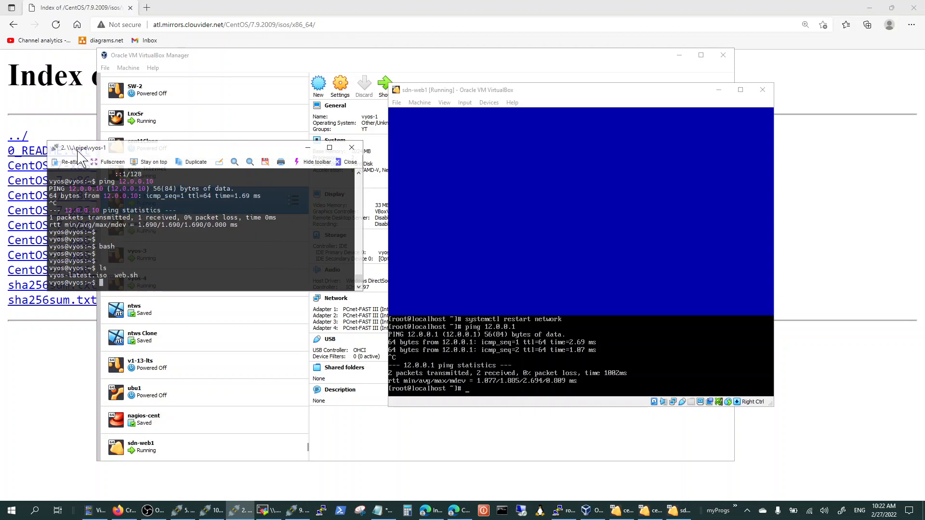
{"action": "type", "text": "more web.sh"}
{"action": "key", "text": "Return"}
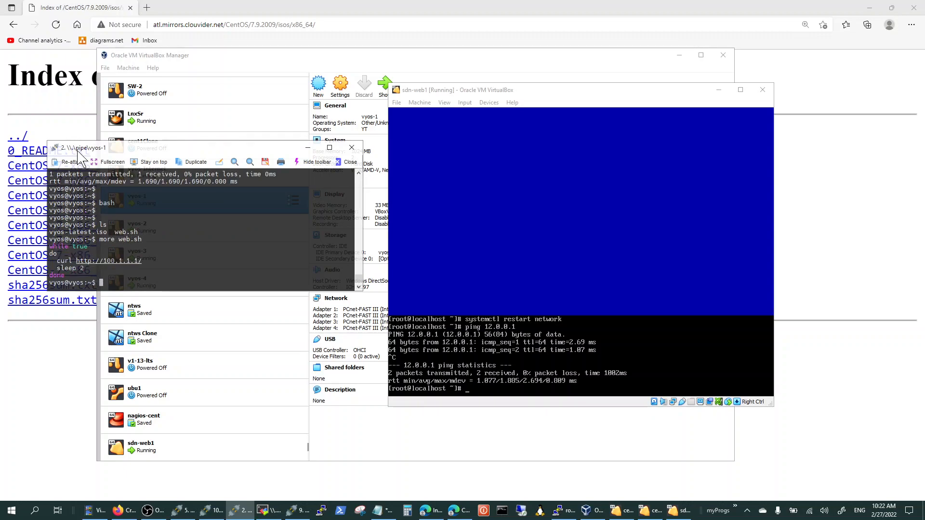
{"action": "type", "text": "curl http://12.0.0.10"}
{"action": "key", "text": "Return"}
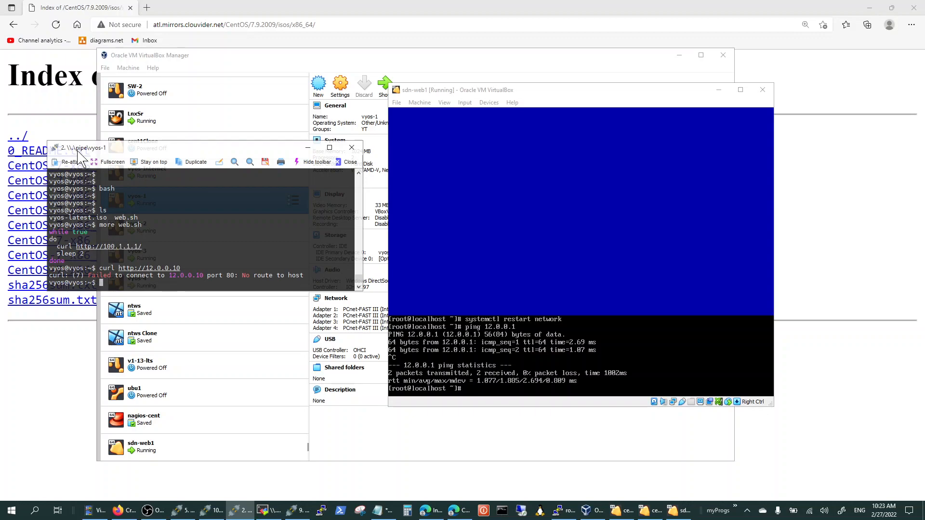
Ping 12.0.0.10 again from vyos-1 to check that sdn-web1 is reachable.
{"action": "type", "text": "ping 12.0.0.10"}
{"action": "key", "text": "Return"}
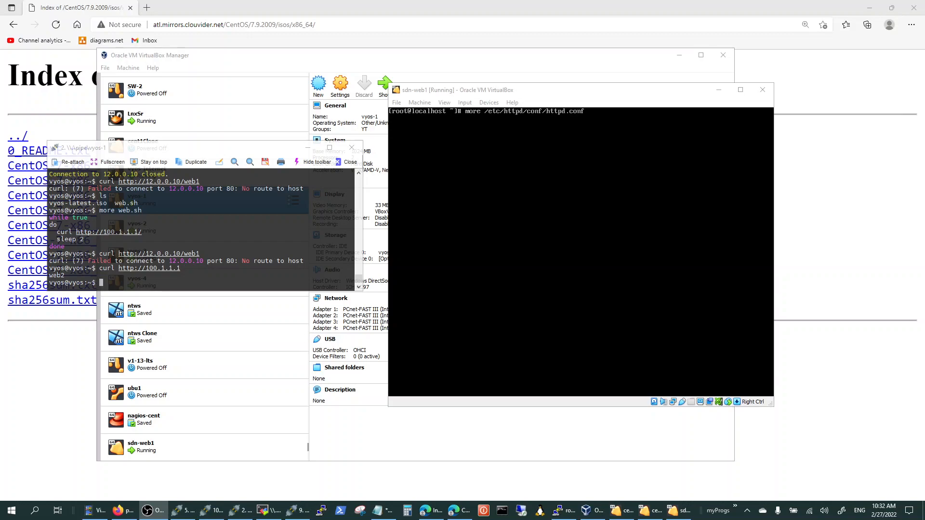
Display /etc/httpd/conf/httpd.conf in the sdn-web1 console with more and read up to the Listen directive.
{"action": "left_click", "coordinate": [657, 94]}
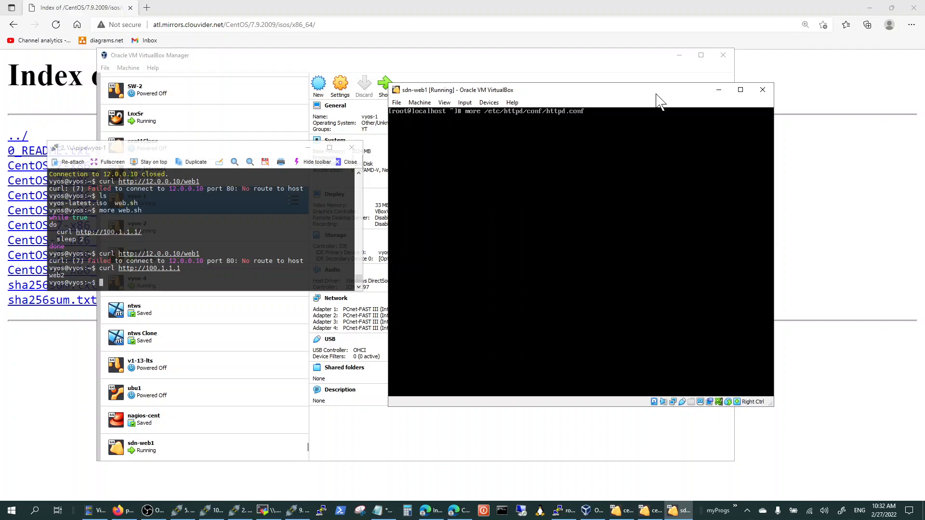
{"action": "key", "text": "Return"}
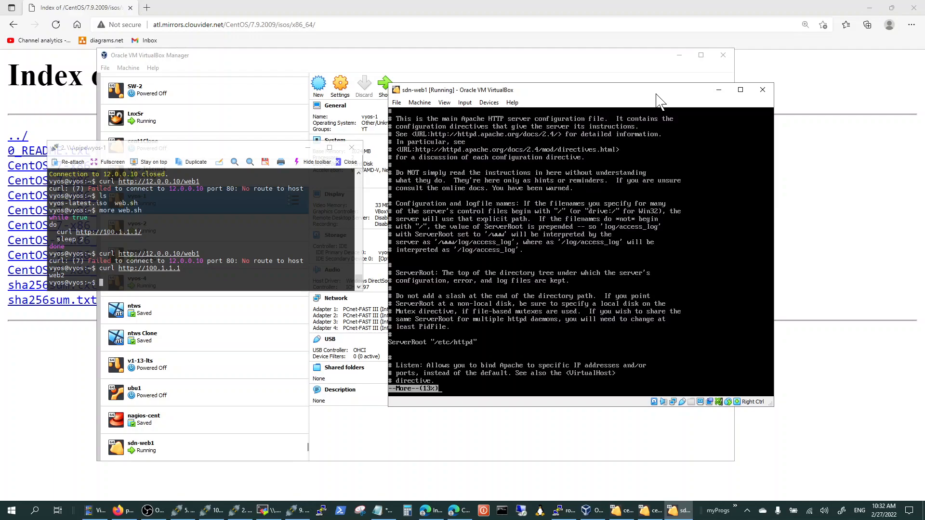
{"action": "key", "text": "Return"}
{"action": "key", "text": "Return"}
{"action": "key", "text": "Return"}
{"action": "key", "text": "Return"}
{"action": "key", "text": "Return"}
{"action": "key", "text": "Return"}
{"action": "key", "text": "Return"}
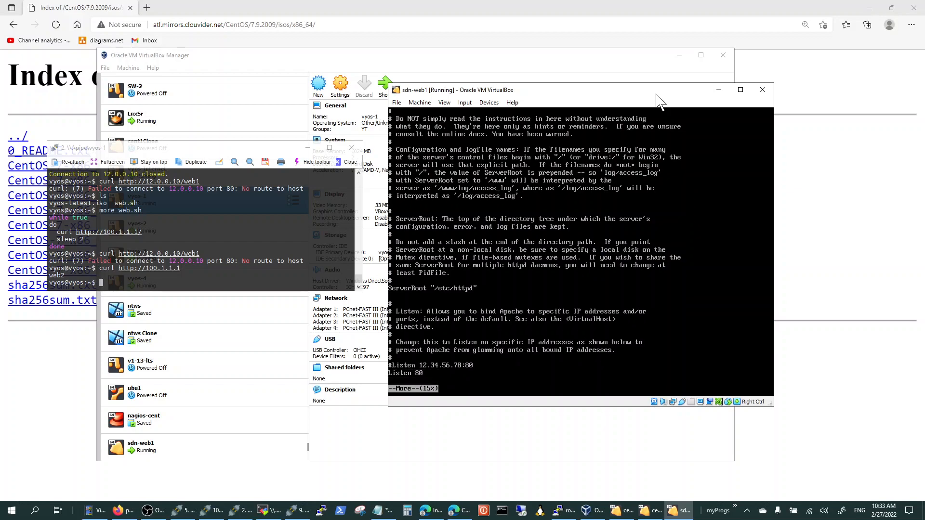
{"action": "key", "text": "Return"}
{"action": "key", "text": "Return"}
{"action": "key", "text": "Return"}
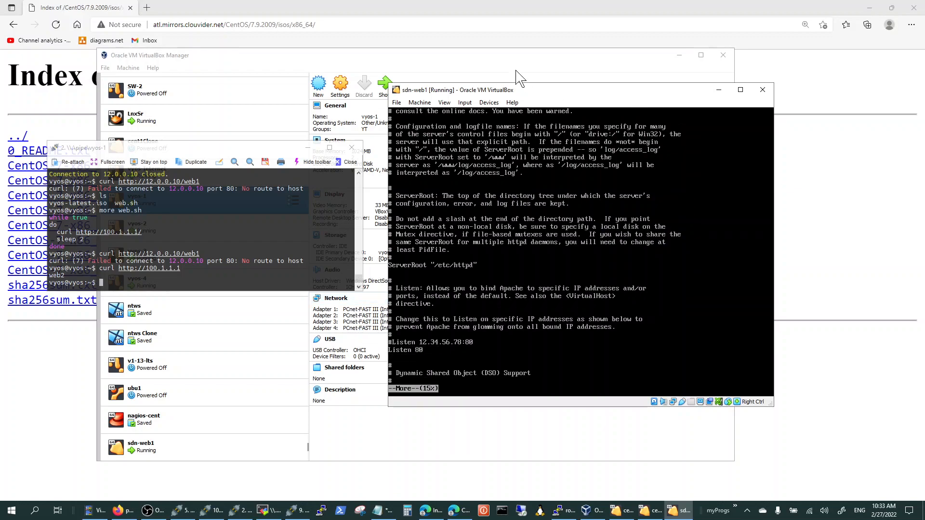
Quit the pager and open /etc/httpd/conf/httpd.conf in nano.
{"action": "type", "text": "q"}
{"action": "type", "text": "nano /"}
{"action": "key", "text": "Up"}
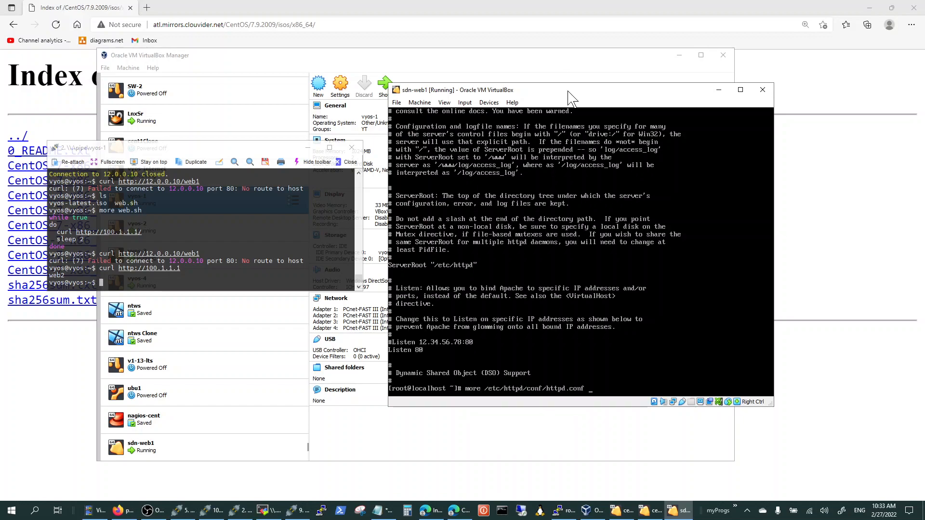
{"action": "key", "text": "Left"}
{"action": "key", "text": "Left"}
{"action": "key", "text": "Left"}
{"action": "key", "text": "Left"}
{"action": "key", "text": "Left"}
{"action": "key", "text": "Left"}
{"action": "key", "text": "Left"}
{"action": "key", "text": "Left"}
{"action": "key", "text": "Left"}
{"action": "key", "text": "Left"}
{"action": "key", "text": "Left"}
{"action": "key", "text": "Left"}
{"action": "key", "text": "Left"}
{"action": "key", "text": "Left"}
{"action": "key", "text": "Left"}
{"action": "key", "text": "Left"}
{"action": "key", "text": "Left"}
{"action": "key", "text": "Left"}
{"action": "key", "text": "Left"}
{"action": "key", "text": "Left"}
{"action": "key", "text": "BackSpace"}
{"action": "key", "text": "BackSpace"}
{"action": "key", "text": "BackSpace"}
{"action": "key", "text": "BackSpace"}
{"action": "type", "text": "nano"}
{"action": "key", "text": "Return"}
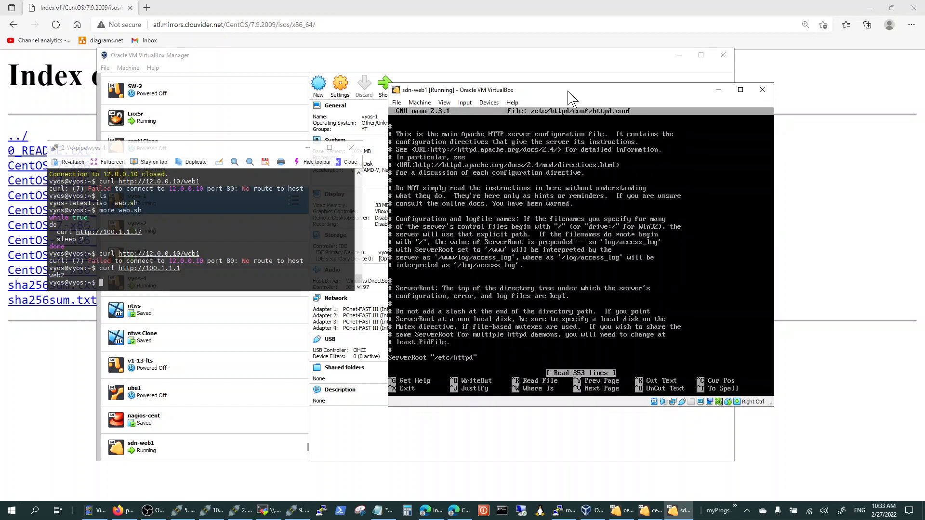
Change the active Listen directive to 0.0.0.0:80, then save httpd.conf and exit nano.
{"action": "key", "text": "Down"}
{"action": "key", "text": "Down"}
{"action": "key", "text": "Down"}
{"action": "key", "text": "Down"}
{"action": "key", "text": "Down"}
{"action": "key", "text": "Down"}
{"action": "key", "text": "Down"}
{"action": "key", "text": "Down"}
{"action": "key", "text": "Down"}
{"action": "key", "text": "Down"}
{"action": "key", "text": "Down"}
{"action": "key", "text": "Down"}
{"action": "key", "text": "Down"}
{"action": "key", "text": "Down"}
{"action": "key", "text": "Down"}
{"action": "key", "text": "Down"}
{"action": "key", "text": "Down"}
{"action": "key", "text": "Down"}
{"action": "key", "text": "Down"}
{"action": "key", "text": "Down"}
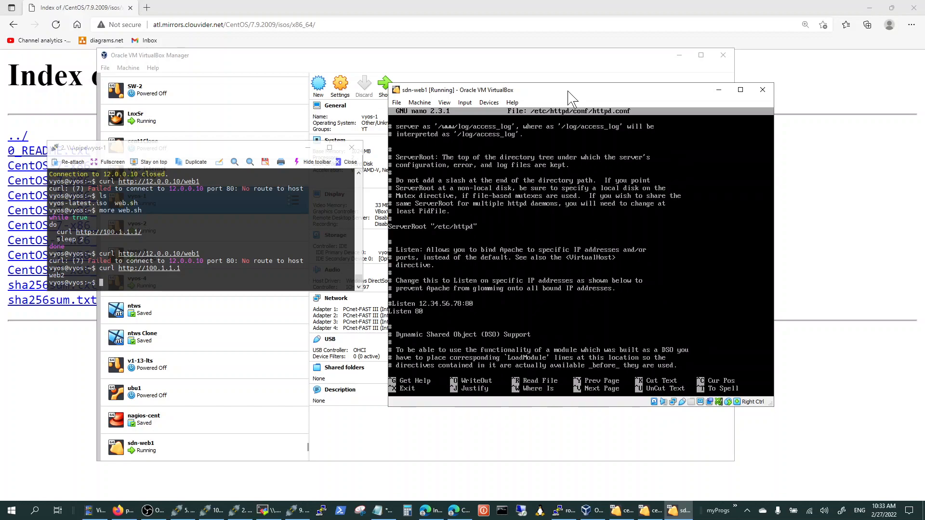
{"action": "type", "text": "0.0.0.0"}
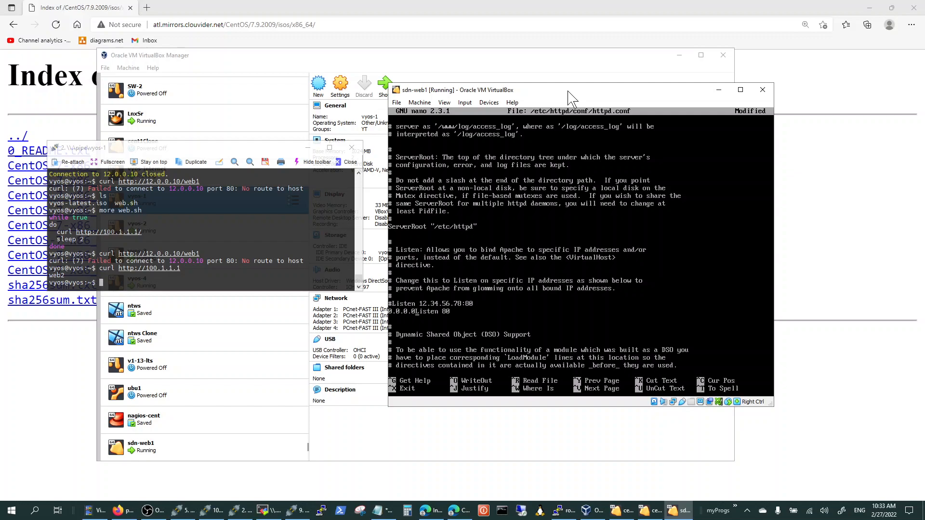
{"action": "type", "text": ":"}
{"action": "key", "text": "BackSpace"}
{"action": "key", "text": "BackSpace"}
{"action": "key", "text": "BackSpace"}
{"action": "key", "text": "BackSpace"}
{"action": "key", "text": "BackSpace"}
{"action": "key", "text": "BackSpace"}
{"action": "key", "text": "BackSpace"}
{"action": "key", "text": "BackSpace"}
{"action": "type", "text": "0.0.0.0:"}
{"action": "key", "text": "ctrl+x"}
{"action": "key", "text": "y"}
{"action": "key", "text": "Return"}
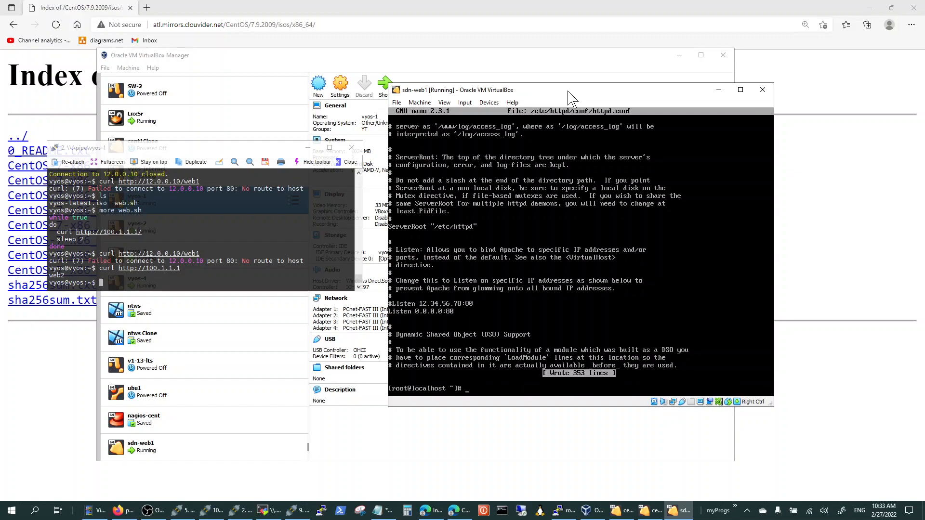
Restart the httpd service on sdn-web1 with systemctl.
{"action": "type", "text": "systemctl rest"}
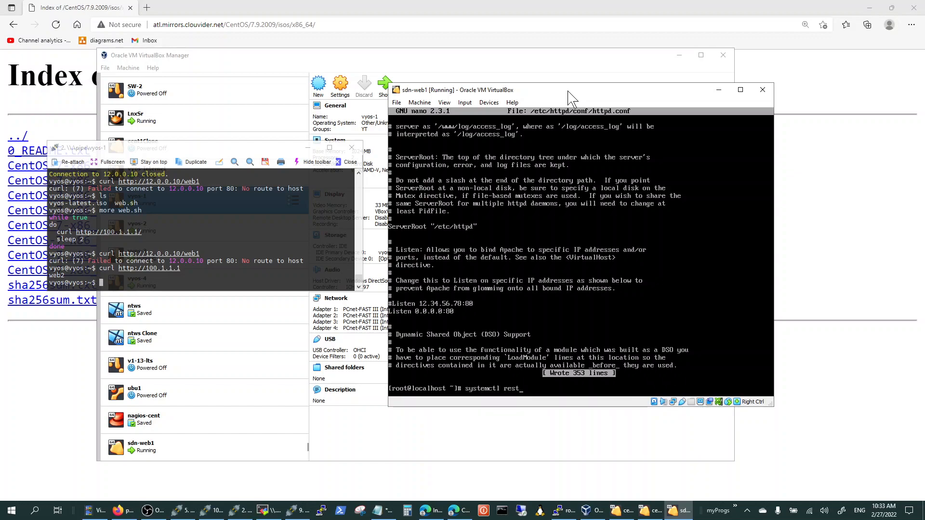
{"action": "type", "text": "art httpd"}
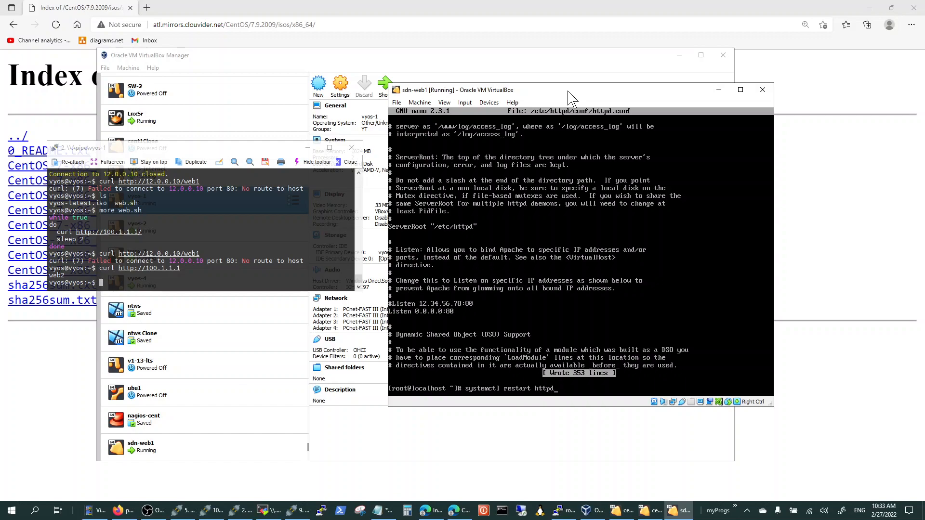
{"action": "key", "text": "Return"}
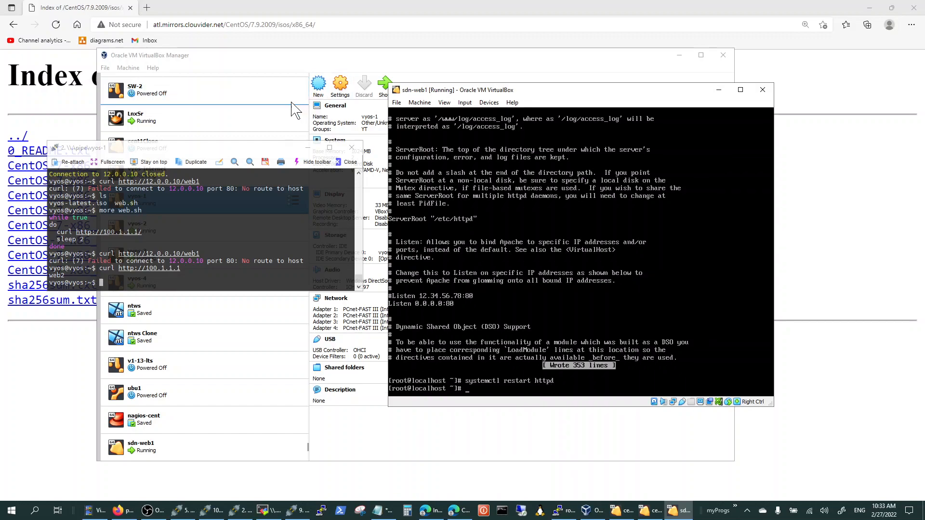
{"action": "left_click", "coordinate": [226, 148]}
{"action": "key", "text": "Up"}
{"action": "key", "text": "Up"}
{"action": "key", "text": "Return"}
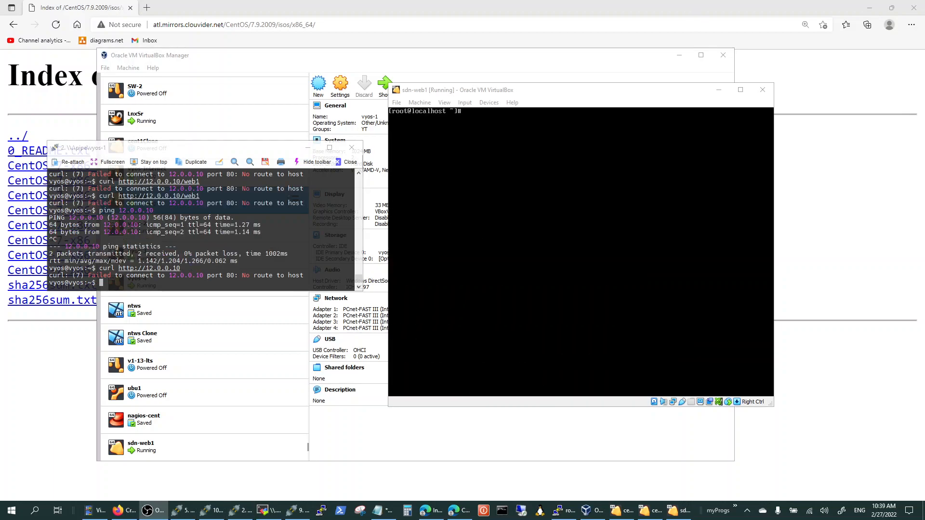
{"action": "left_click", "coordinate": [626, 91]}
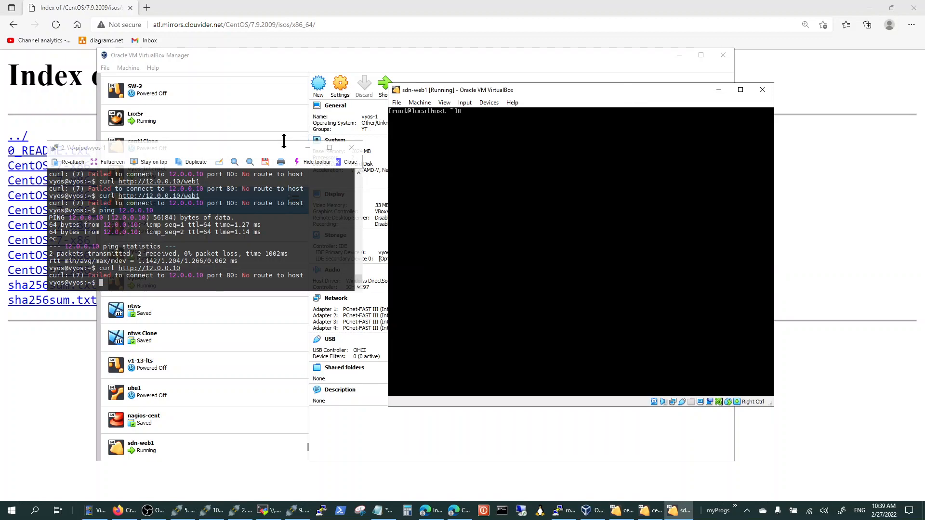
{"action": "left_click", "coordinate": [260, 153]}
{"action": "key", "text": "Return"}
{"action": "key", "text": "Return"}
{"action": "key", "text": "Up"}
{"action": "key", "text": "Return"}
{"action": "key", "text": "Up"}
{"action": "type", "text": "/web1"}
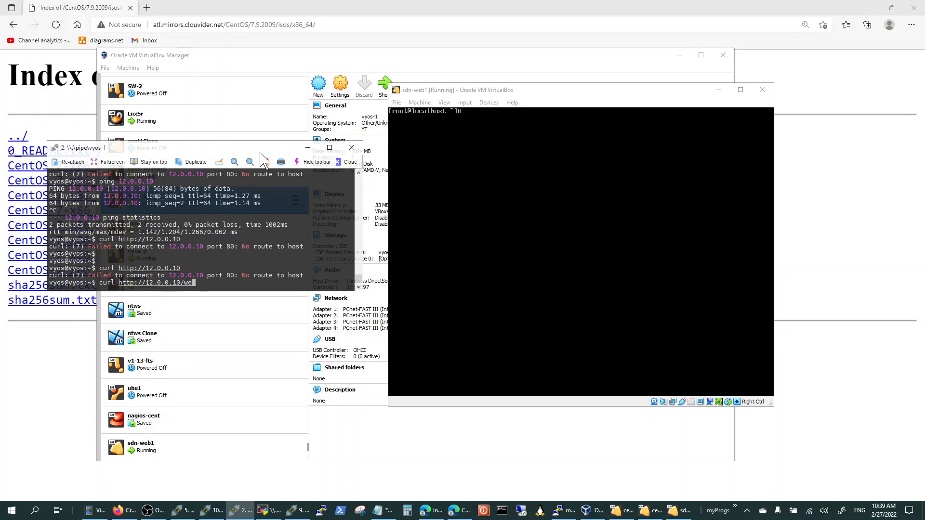
{"action": "key", "text": "Return"}
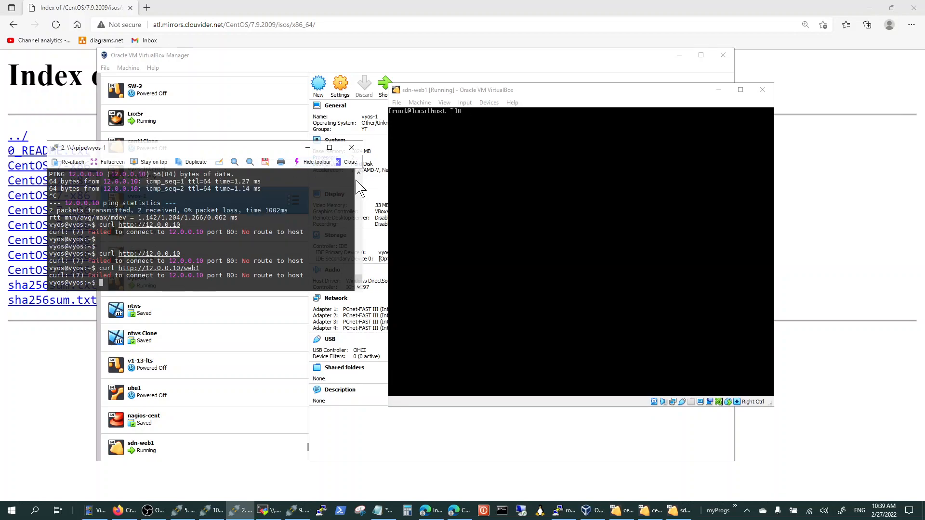
Check the status of the httpd service in the sdn-web1 console with systemctl.
{"action": "left_click", "coordinate": [521, 92]}
{"action": "type", "text": "sh"}
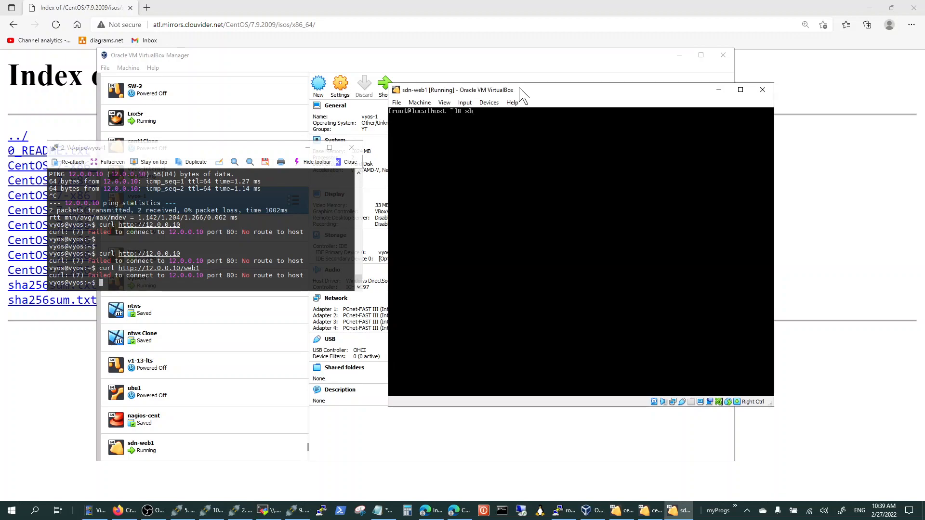
{"action": "key", "text": "BackSpace"}
{"action": "type", "text": "ystemctl "}
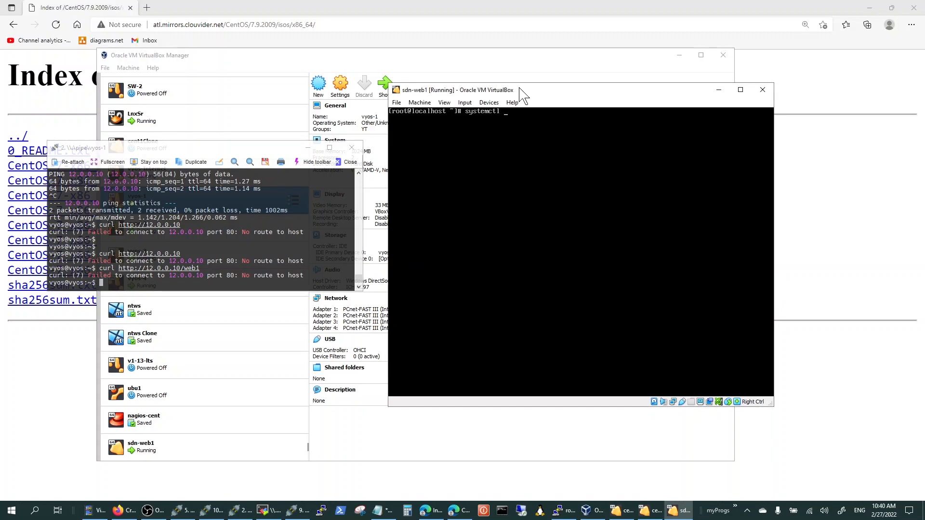
{"action": "type", "text": "status ht"}
{"action": "type", "text": "t"}
{"action": "type", "text": "pd"}
{"action": "key", "text": "Return"}
Clear the sdn-web1 console and check the status of the firewalld service.
{"action": "key", "text": "Up"}
{"action": "key", "text": "ctrl+l"}
{"action": "key", "text": "BackSpace"}
{"action": "key", "text": "BackSpace"}
{"action": "key", "text": "BackSpace"}
{"action": "key", "text": "BackSpace"}
{"action": "key", "text": "BackSpace"}
{"action": "type", "text": "firewalld"}
{"action": "key", "text": "Return"}
Stop the firewalld service on sdn-web1 with systemctl.
{"action": "key", "text": "Up"}
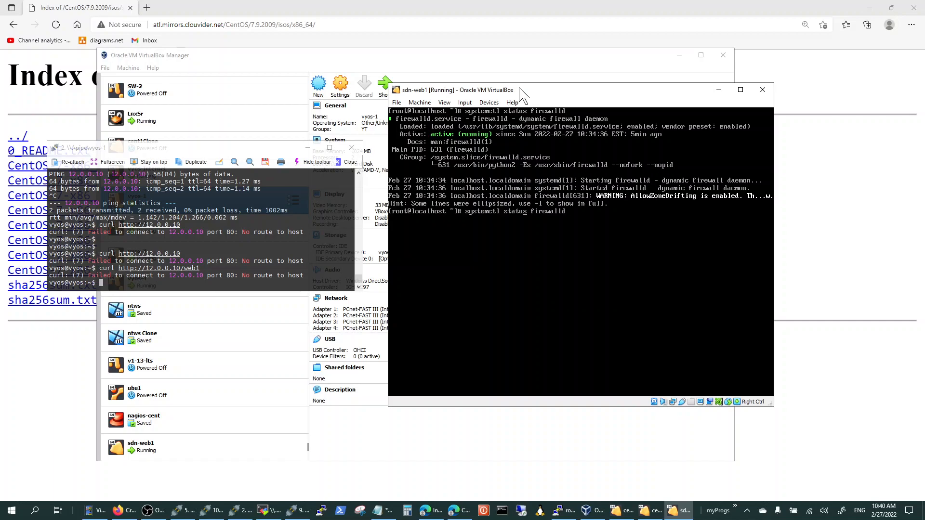
{"action": "key", "text": "Delete"}
{"action": "key", "text": "BackSpace"}
{"action": "key", "text": "BackSpace"}
{"action": "key", "text": "BackSpace"}
{"action": "type", "text": "op"}
{"action": "key", "text": "Return"}
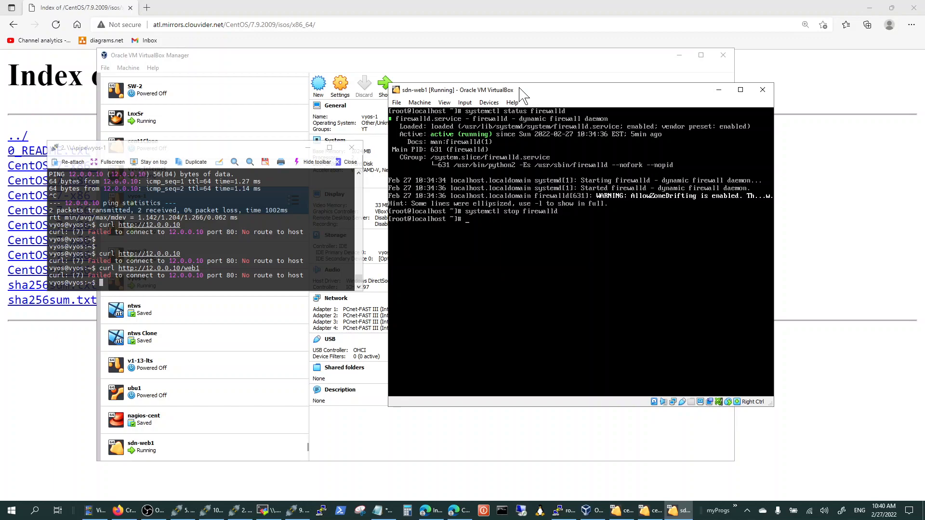
{"action": "left_click", "coordinate": [255, 148]}
{"action": "key", "text": "ctrl+l"}
{"action": "key", "text": "Up"}
{"action": "key", "text": "Return"}
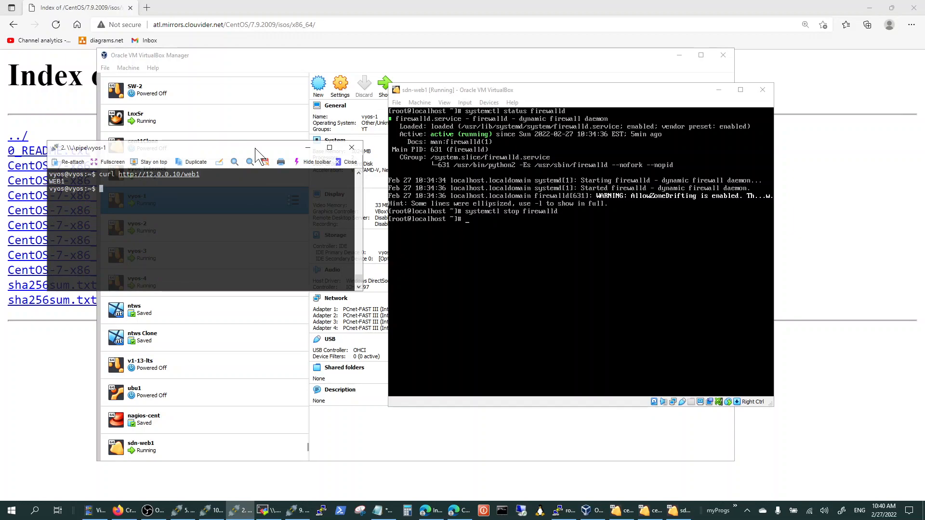
Disable the firewalld service on sdn-web1 with systemctl so it does not start at boot.
{"action": "left_click", "coordinate": [557, 96]}
{"action": "key", "text": "Up"}
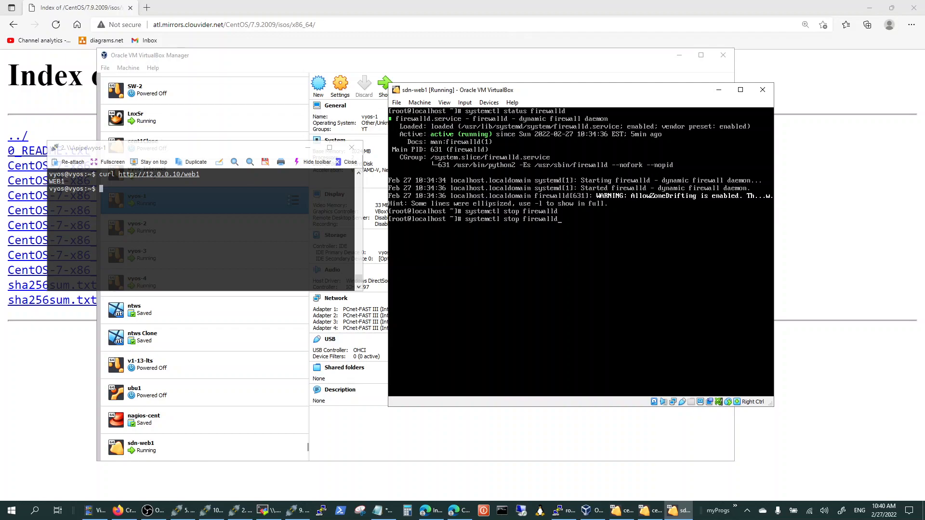
{"action": "key", "text": "alt+Tab"}
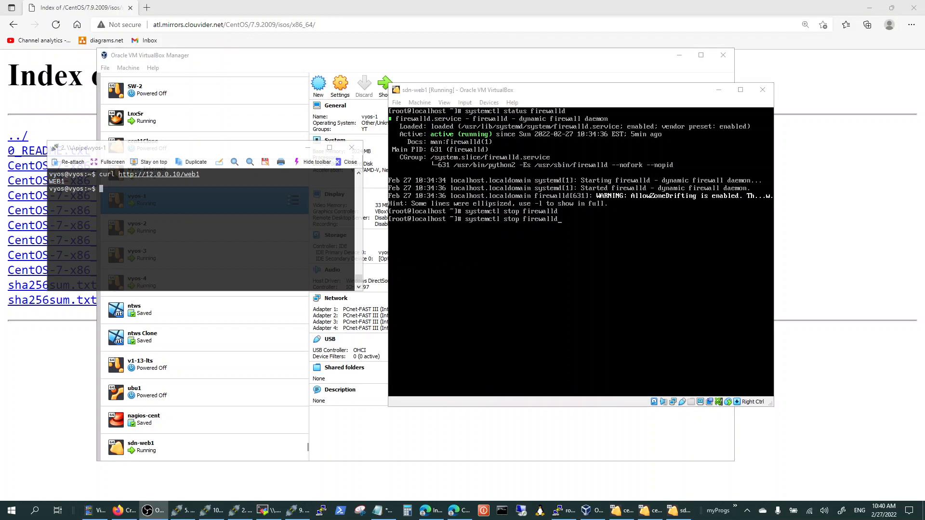
{"action": "left_click", "coordinate": [620, 94]}
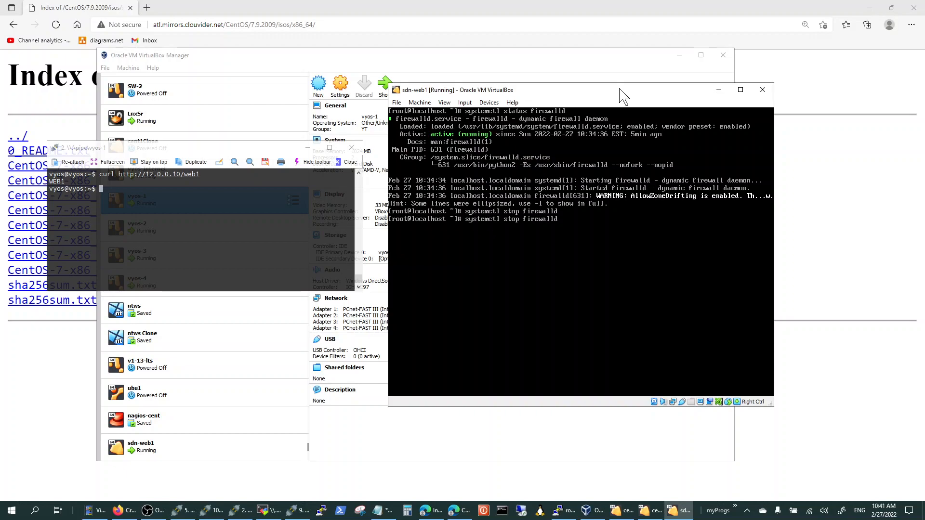
{"action": "key", "text": "BackSpace"}
{"action": "key", "text": "BackSpace"}
{"action": "key", "text": "BackSpace"}
{"action": "key", "text": "BackSpace"}
{"action": "key", "text": "BackSpace"}
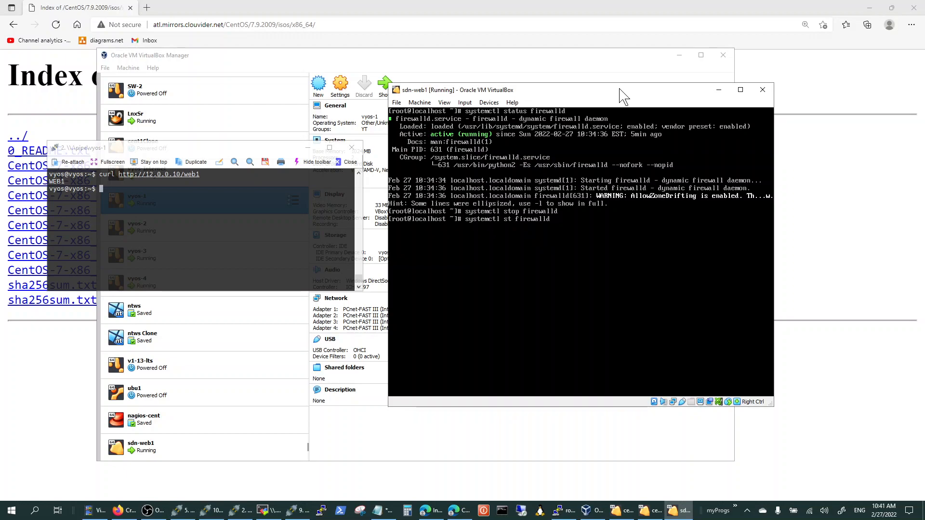
{"action": "type", "text": "disable"}
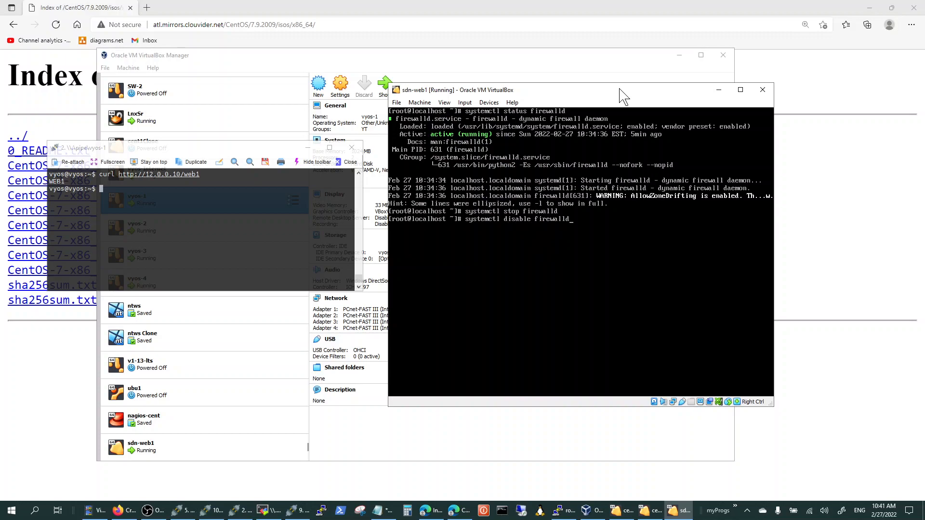
{"action": "key", "text": "Return"}
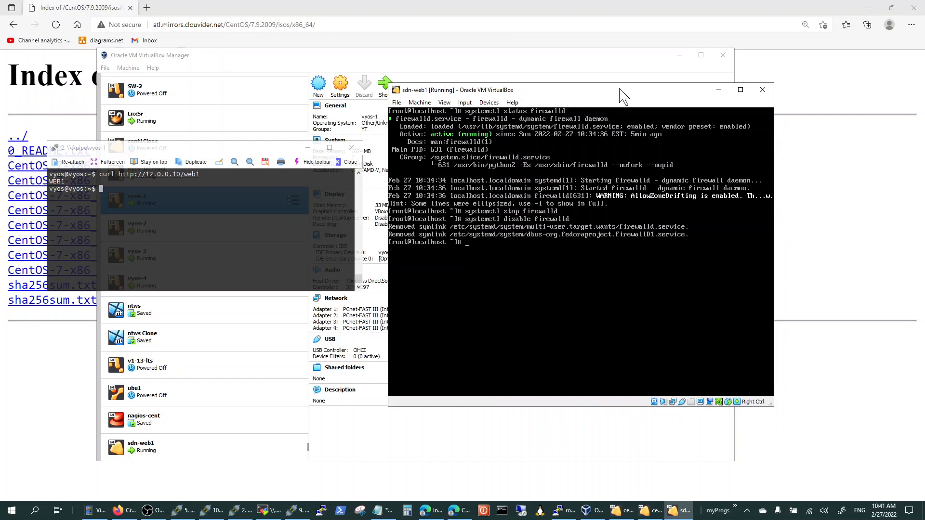
{"action": "left_click", "coordinate": [278, 155]}
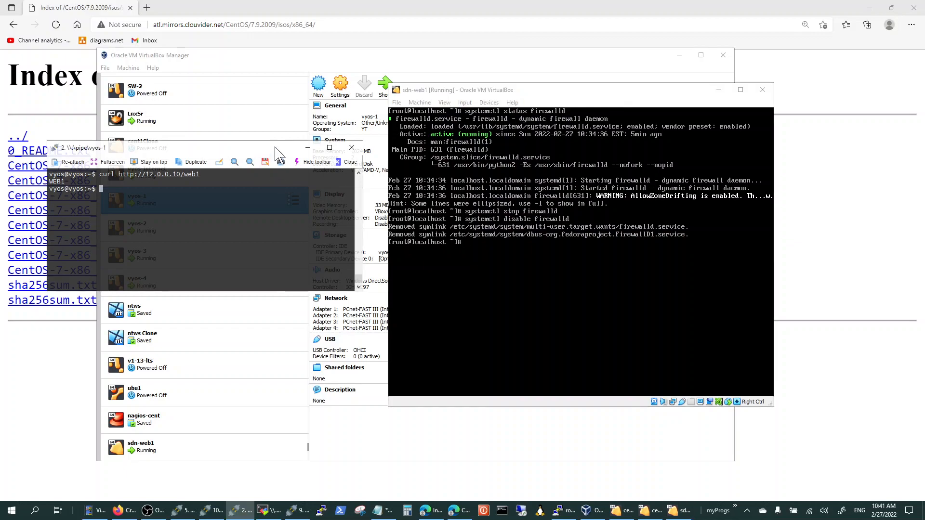
{"action": "key", "text": "Up"}
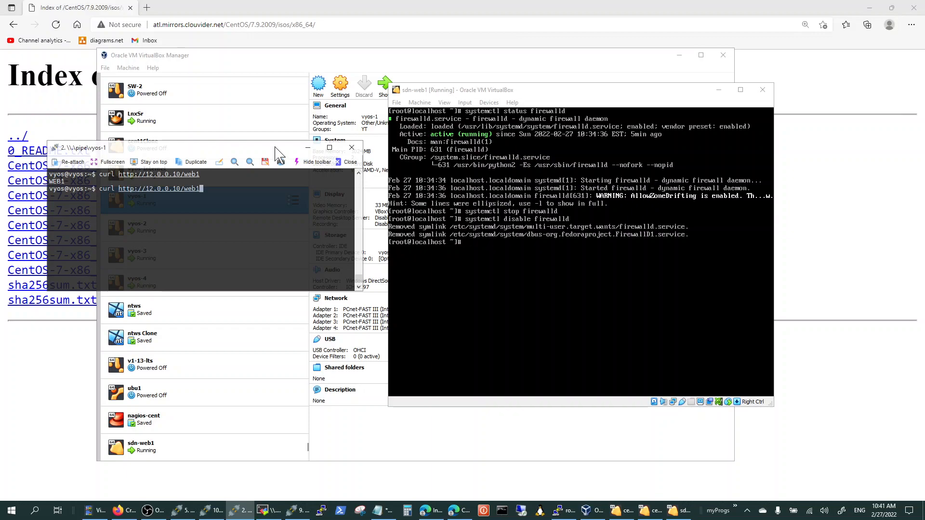
{"action": "key", "text": "Return"}
Open the file /var/www/html/web1 in nano on the sdn-web1 console.
{"action": "left_click", "coordinate": [594, 99]}
{"action": "type", "text": "nano"}
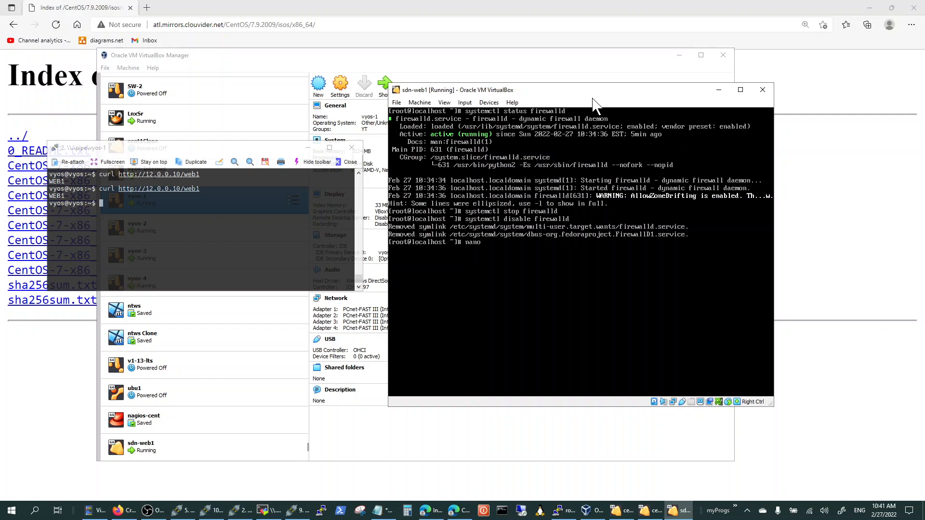
{"action": "type", "text": " /var/www/html/web1"}
{"action": "key", "text": "Return"}
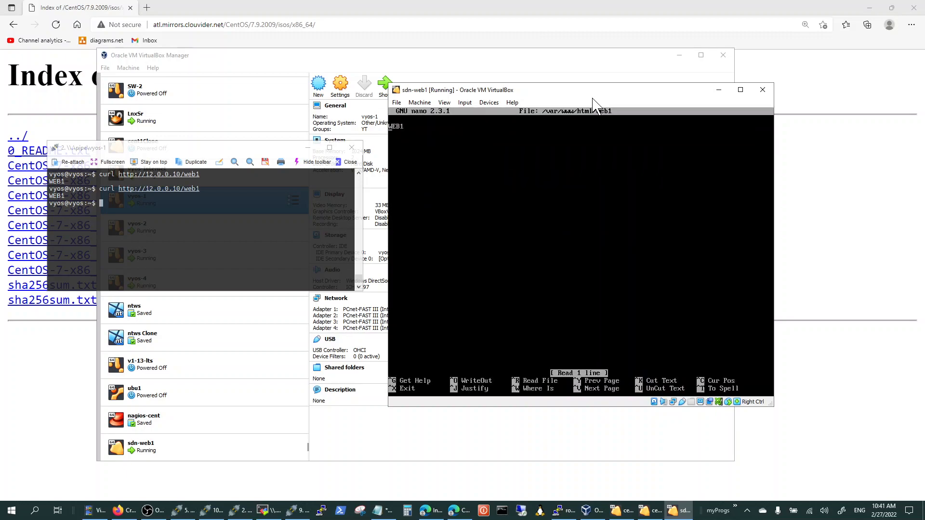
Replace the web1 page's text with "THis is WEB1 server for SDN lab", then save the file and exit nano.
{"action": "type", "text": "THis is WEB1 server for SDN"}
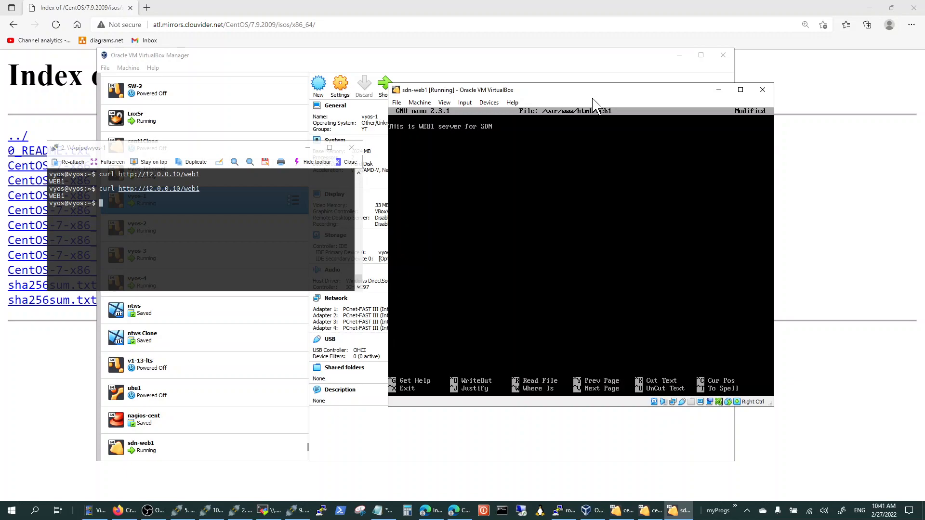
{"action": "type", "text": " lab"}
{"action": "key", "text": "ctrl+x"}
{"action": "key", "text": "y"}
{"action": "key", "text": "Return"}
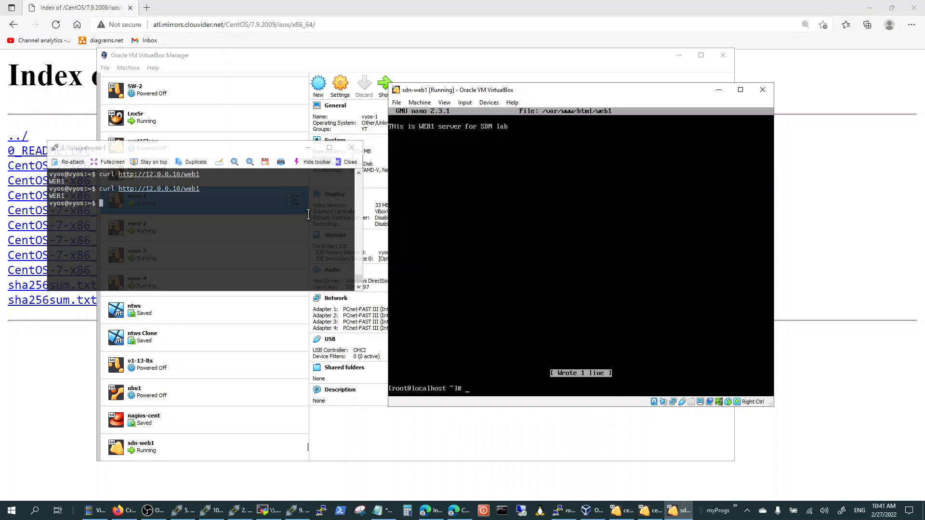
{"action": "left_click", "coordinate": [275, 216]}
{"action": "key", "text": "Up"}
{"action": "key", "text": "Return"}
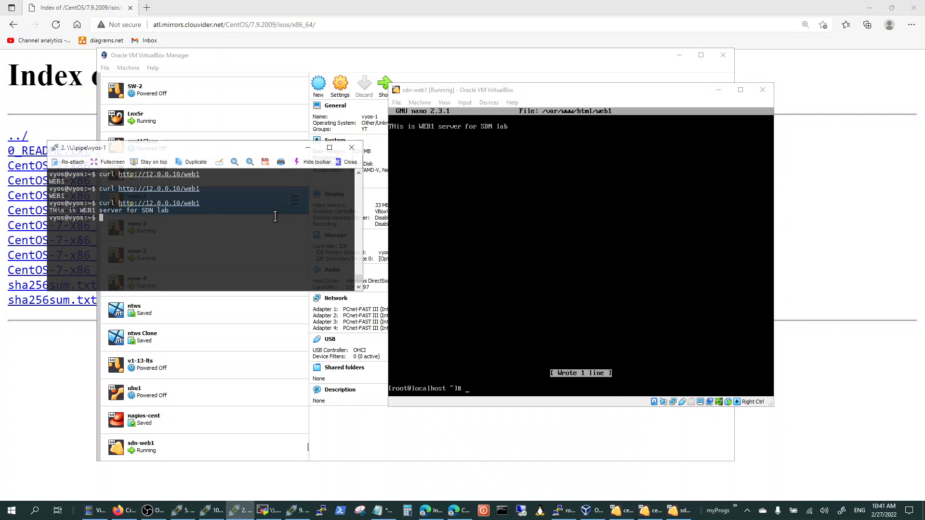
{"action": "double_click", "coordinate": [166, 212]}
{"action": "left_click", "coordinate": [220, 219]}
{"action": "left_click", "coordinate": [500, 92]}
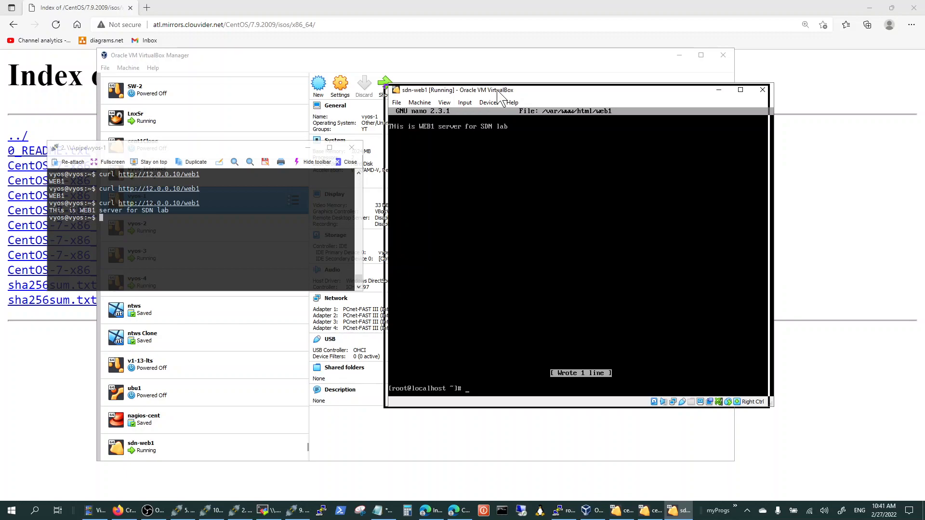
{"action": "left_click_drag", "start_coordinate": [502, 90], "coordinate": [498, 85]}
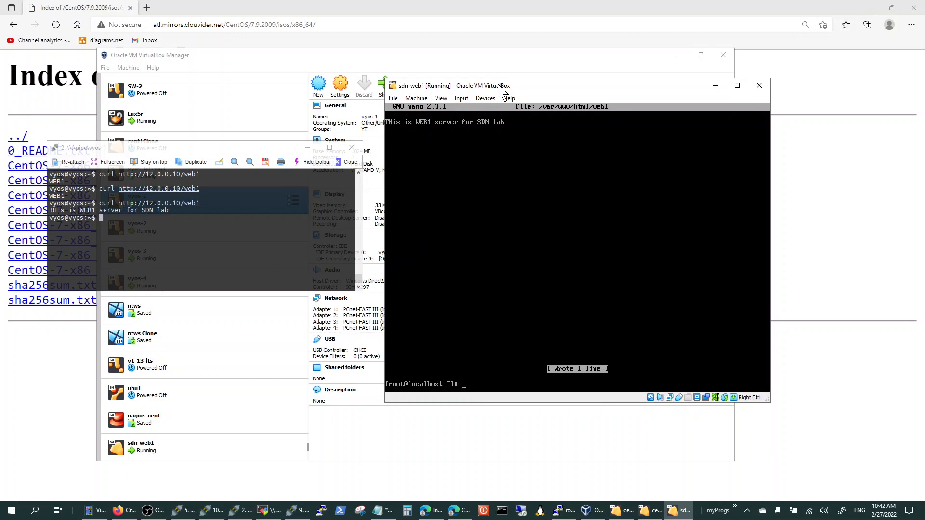